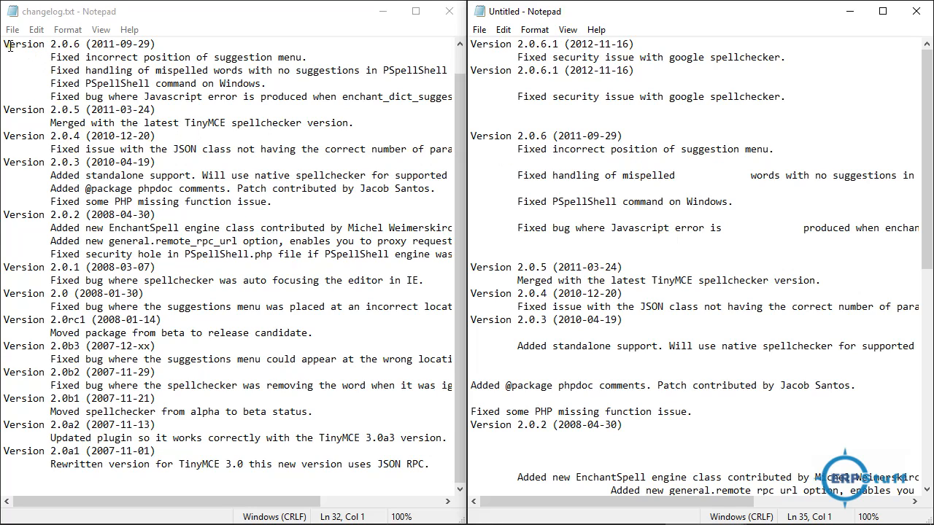
# Compare the clean changelog.txt with the untitled copy, examining the copy's stray gaps and blank lines through to its end.
pyautogui.moveTo(5, 45); pyautogui.dragTo(139, 307)
pyautogui.click(148, 219)
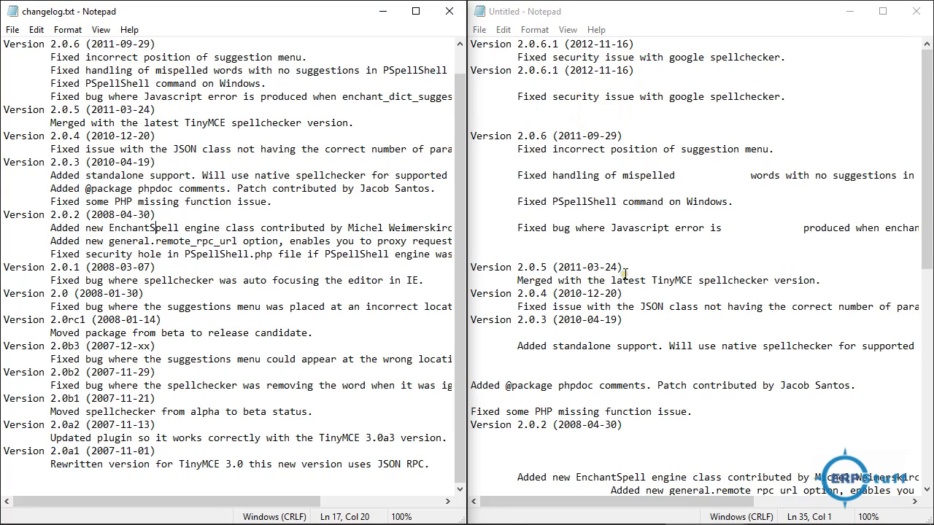
pyautogui.moveTo(722, 228); pyautogui.dragTo(799, 232)
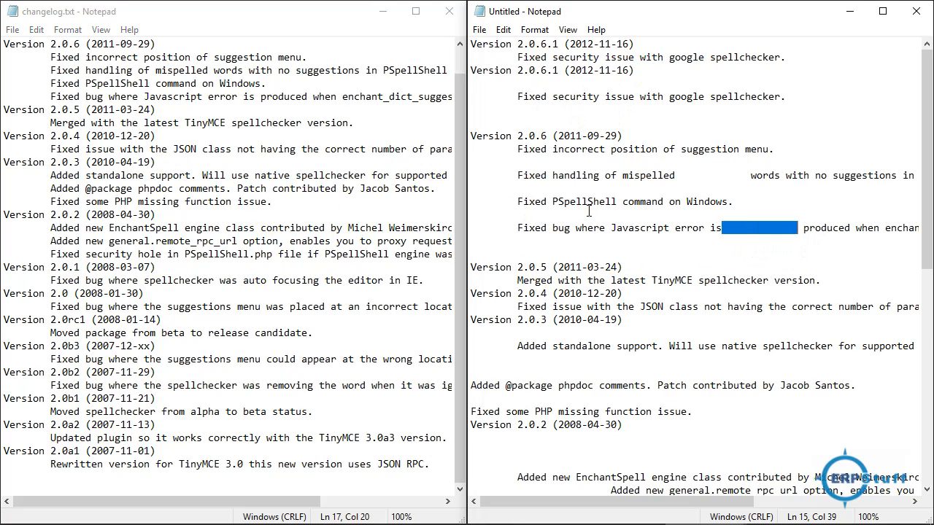
pyautogui.click(609, 243)
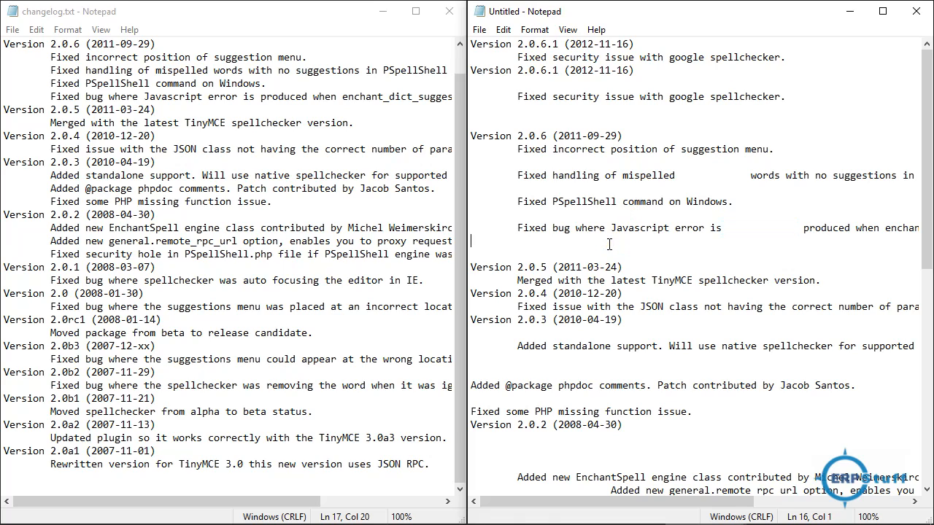
pyautogui.click(610, 111)
pyautogui.hotkey('ctrl', 'shift', 'End')
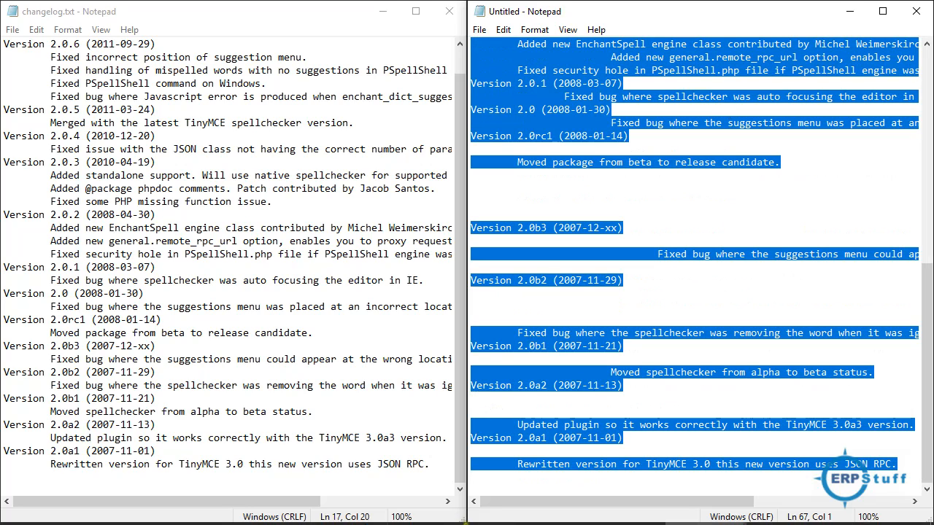
# Switch to the Word document and show its formatting marks, with the cursor placed before the first version line.
pyautogui.moveTo(546, 517)
pyautogui.click(624, 515)
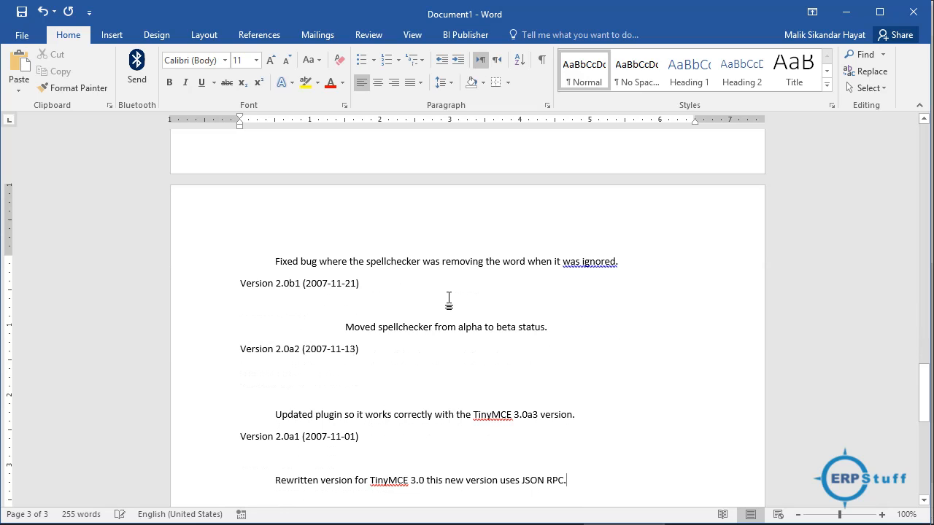
pyautogui.moveTo(925, 398); pyautogui.dragTo(931, 142)
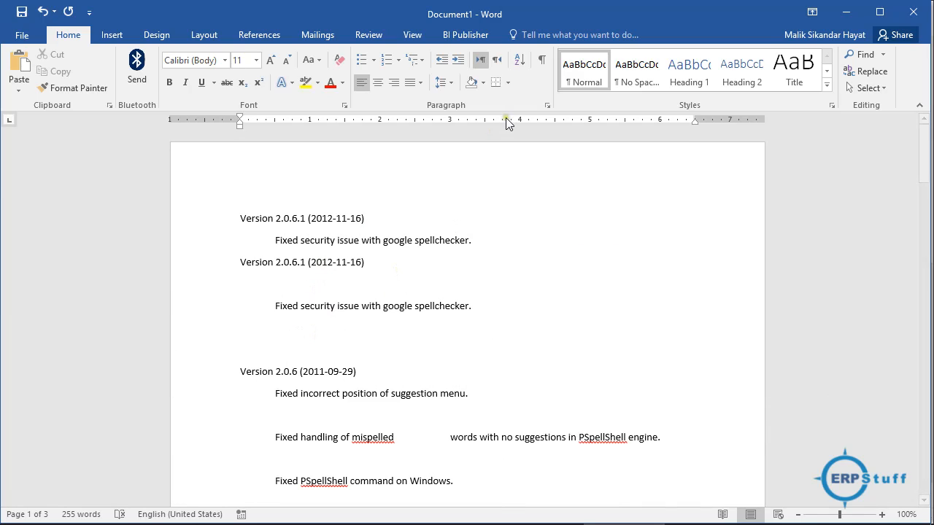
pyautogui.click(541, 64)
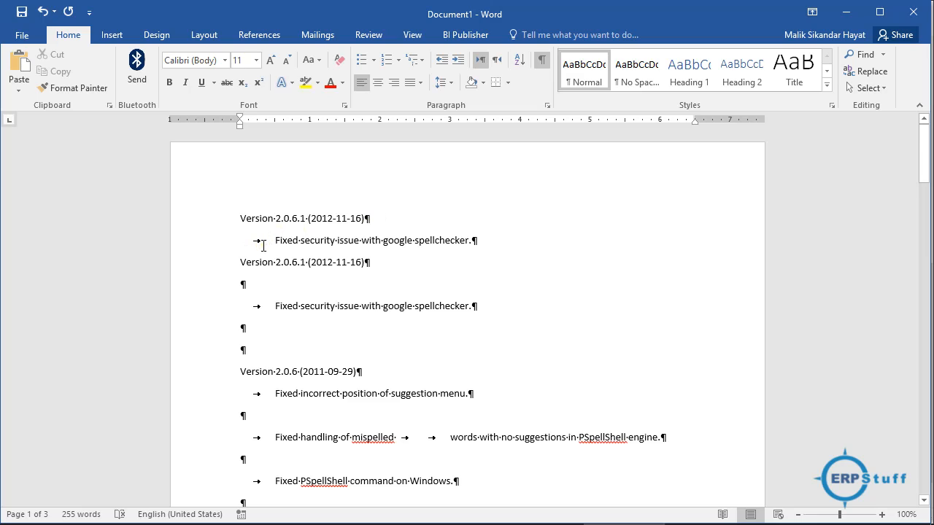
pyautogui.click(357, 244)
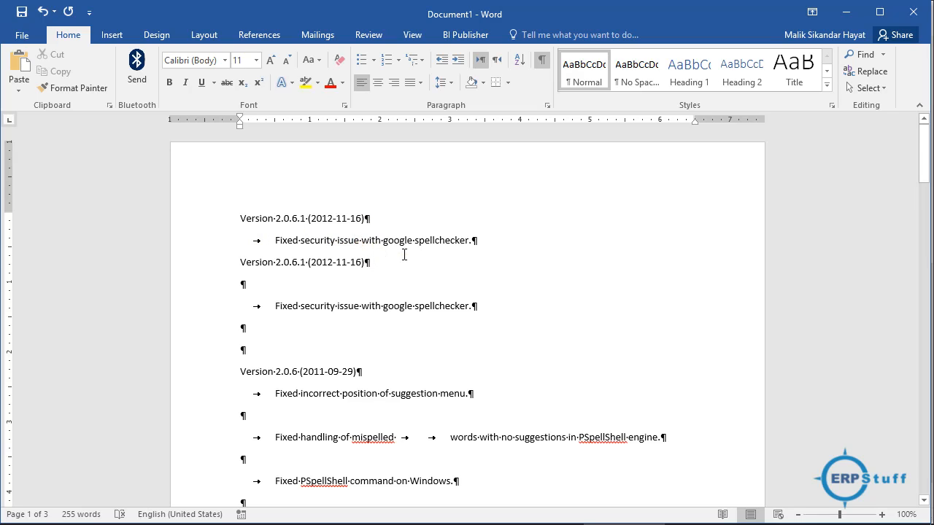
pyautogui.click(393, 219)
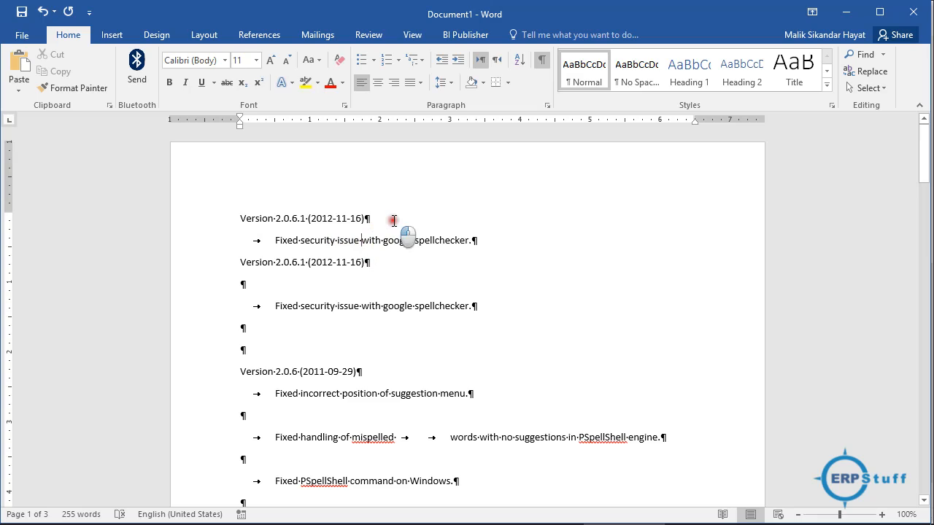
pyautogui.click(241, 219)
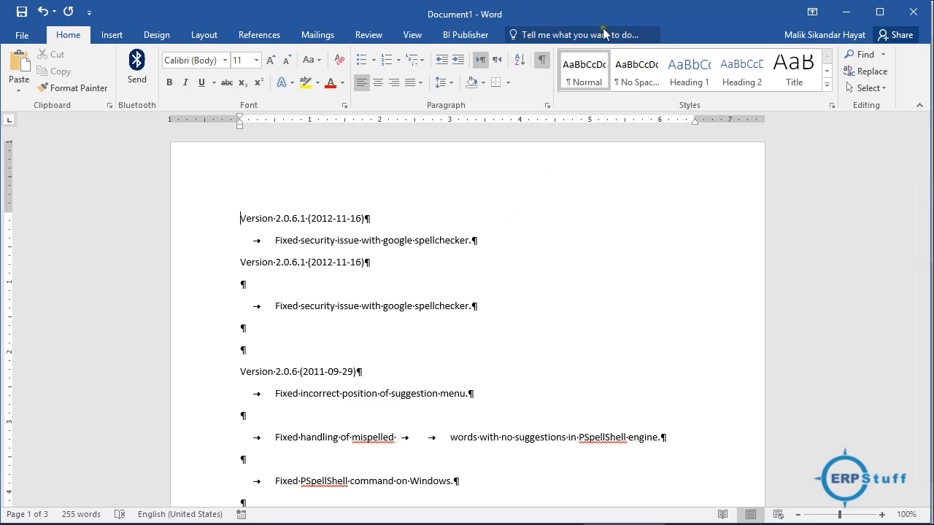
# Try to record a macro named "Data Cleaning Training".
pyautogui.click(410, 37)
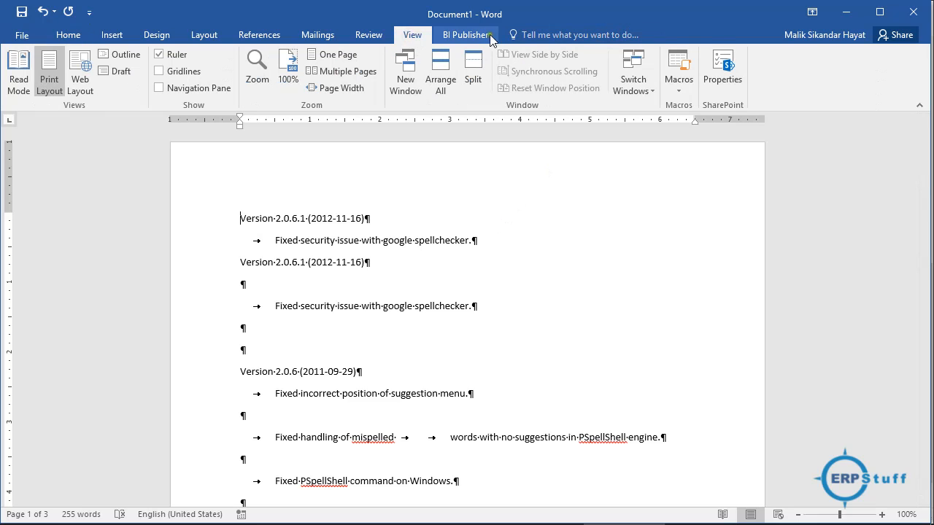
pyautogui.click(679, 94)
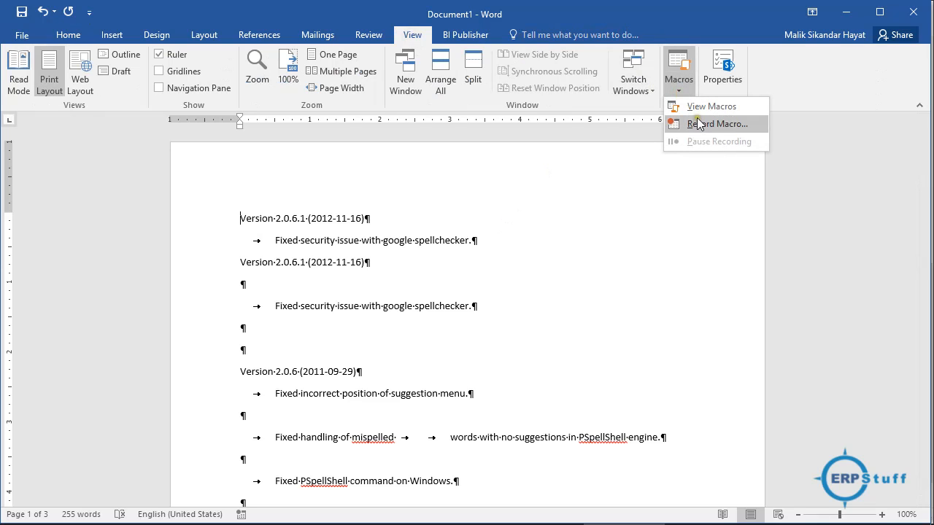
pyautogui.click(699, 122)
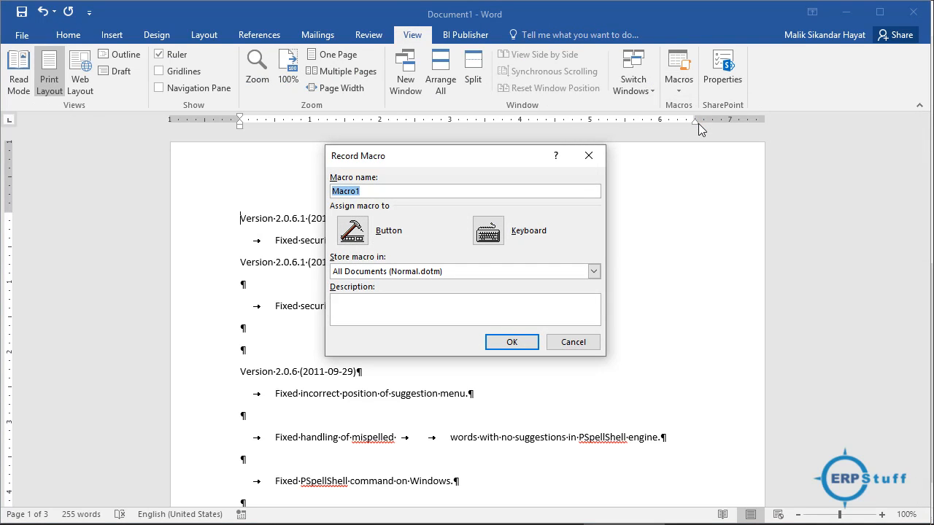
pyautogui.write('Data Cleaning Training')
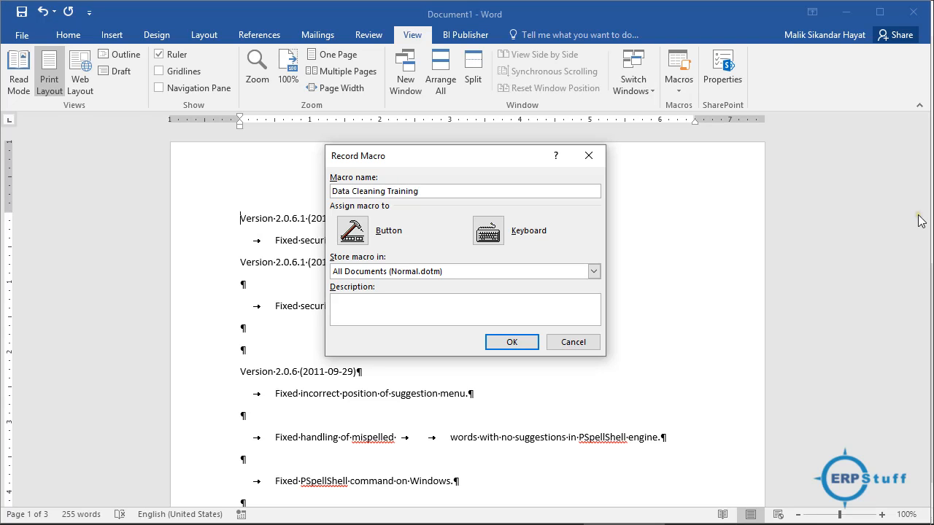
pyautogui.click(512, 342)
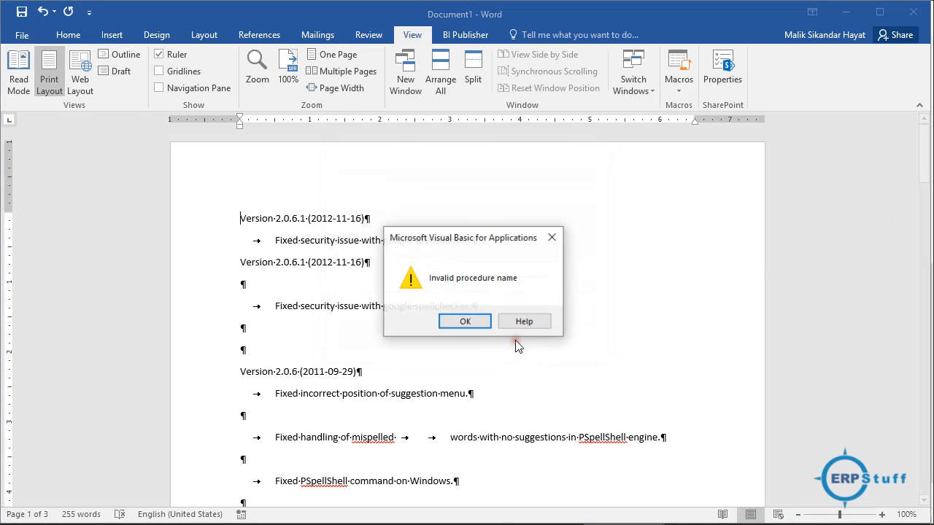
pyautogui.click(473, 322)
# Start recording a macro named DataCleaningTraining, stored in All Documents (Normal.dotm).
pyautogui.click(677, 91)
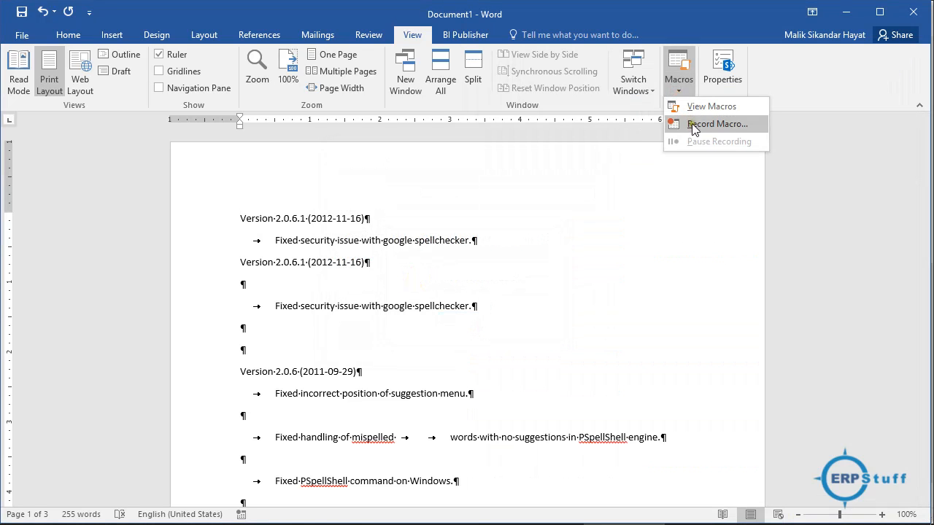
pyautogui.click(692, 124)
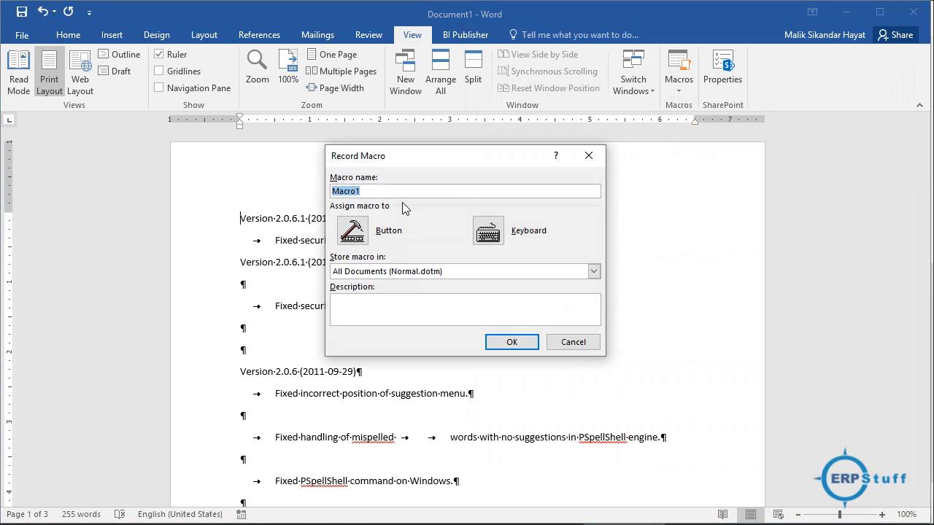
pyautogui.write('DataCleaningTraining')
pyautogui.click(509, 344)
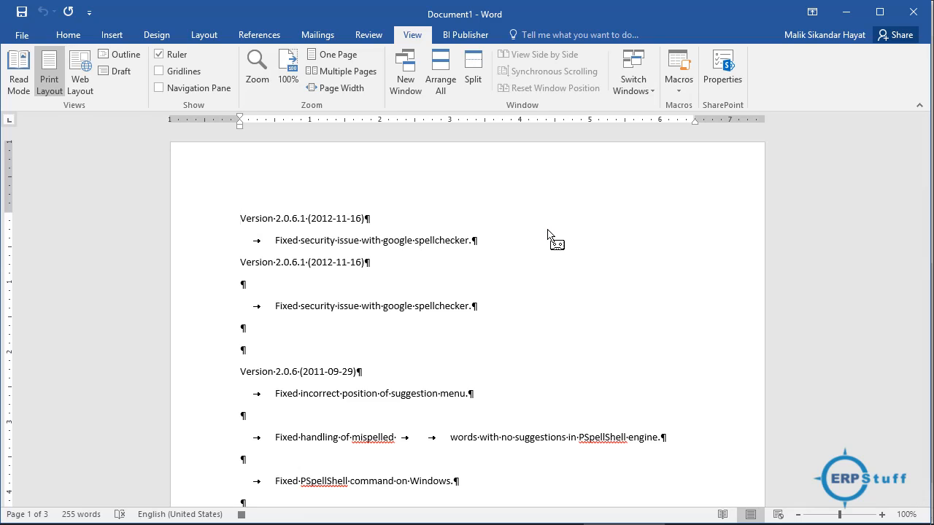
# Open Find and Replace for replacing text and clear both the search and the replacement text.
pyautogui.click(65, 36)
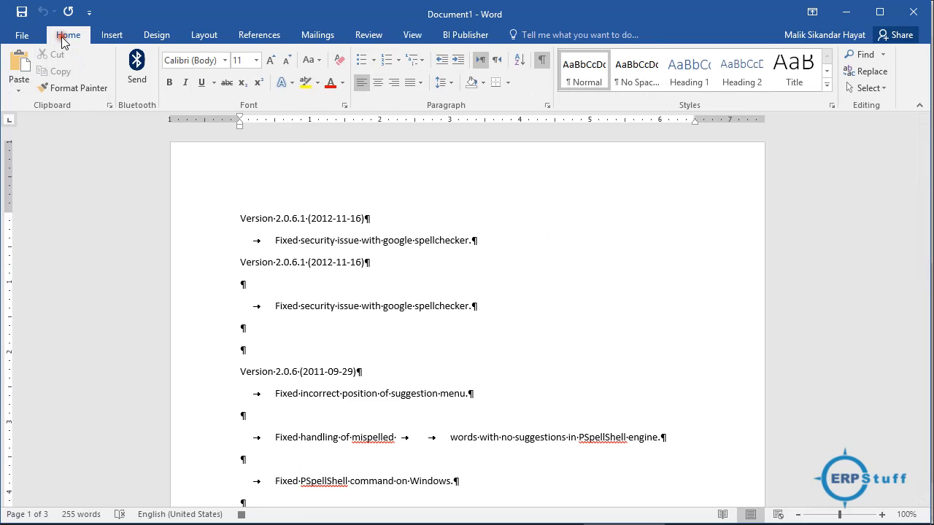
pyautogui.click(871, 71)
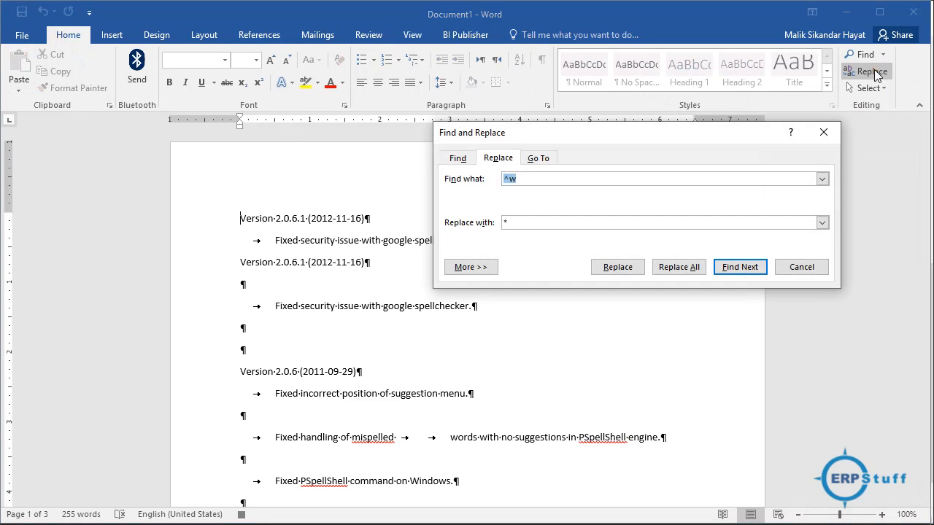
pyautogui.moveTo(672, 138); pyautogui.dragTo(636, 215)
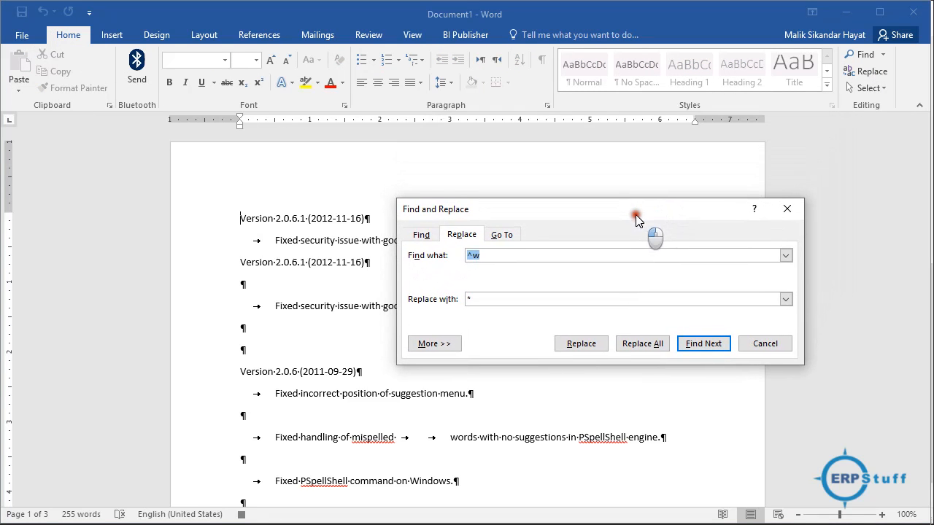
pyautogui.press('BackSpace')
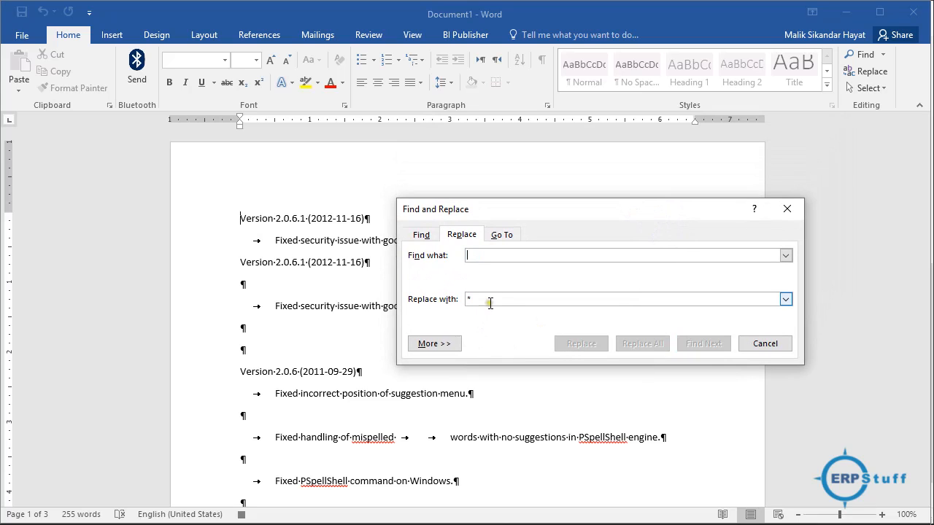
pyautogui.moveTo(491, 302); pyautogui.dragTo(389, 320)
pyautogui.moveTo(597, 209); pyautogui.dragTo(628, 124)
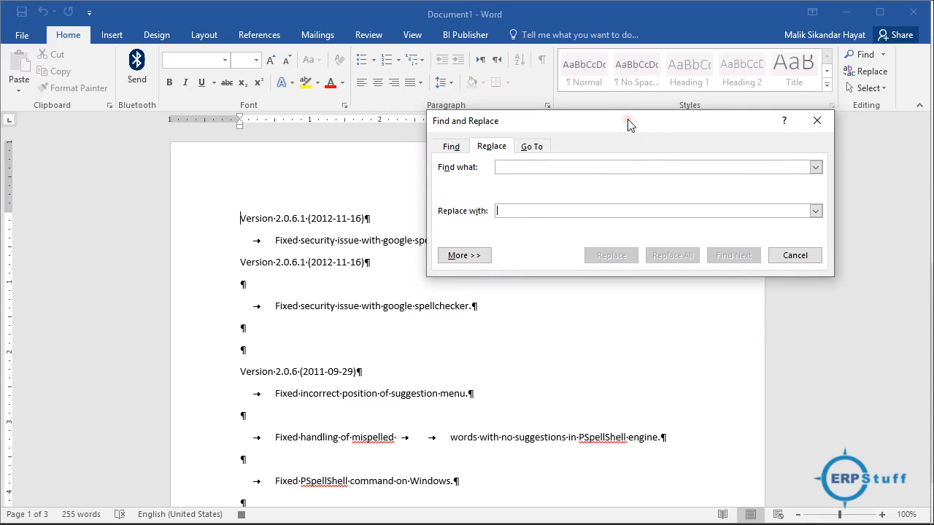
pyautogui.click(520, 212)
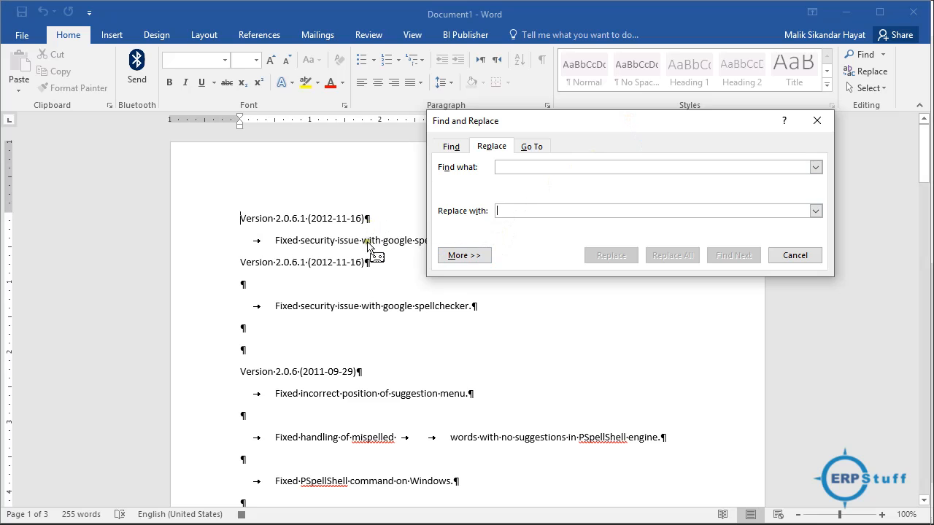
# Expand the search options and set the search text to two consecutive paragraph marks, ^p^p.
pyautogui.click(485, 261)
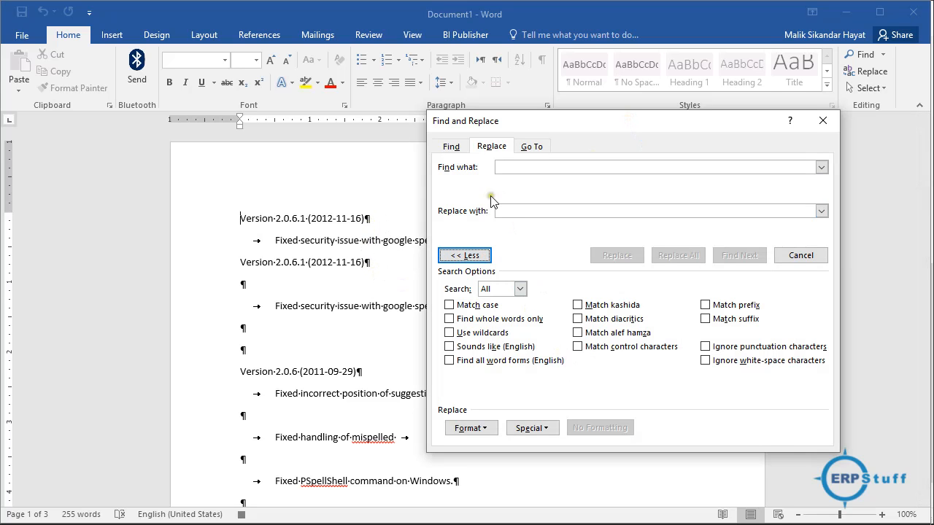
pyautogui.click(482, 256)
pyautogui.click(485, 256)
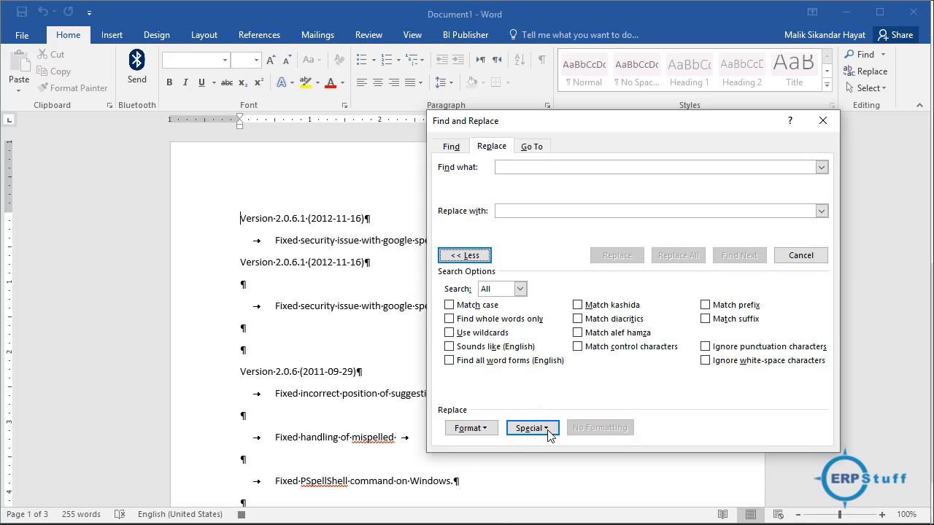
pyautogui.click(518, 168)
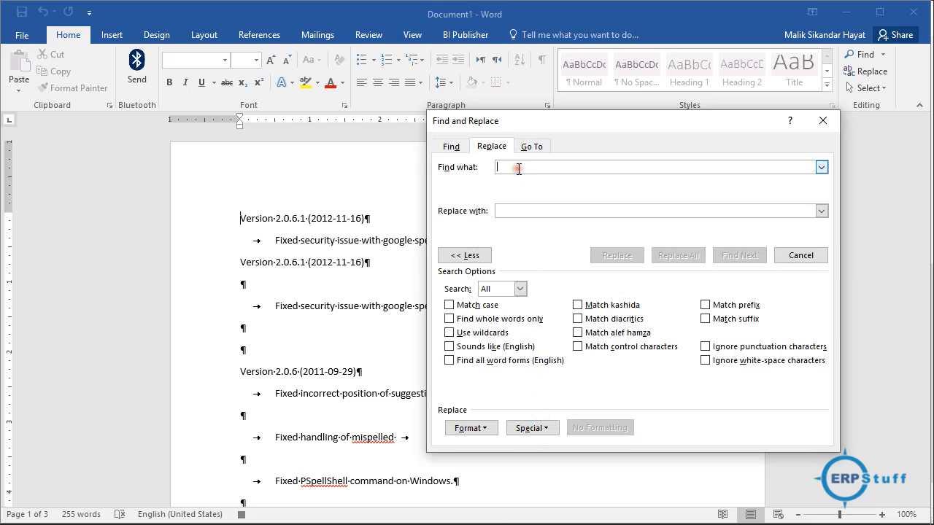
pyautogui.click(544, 427)
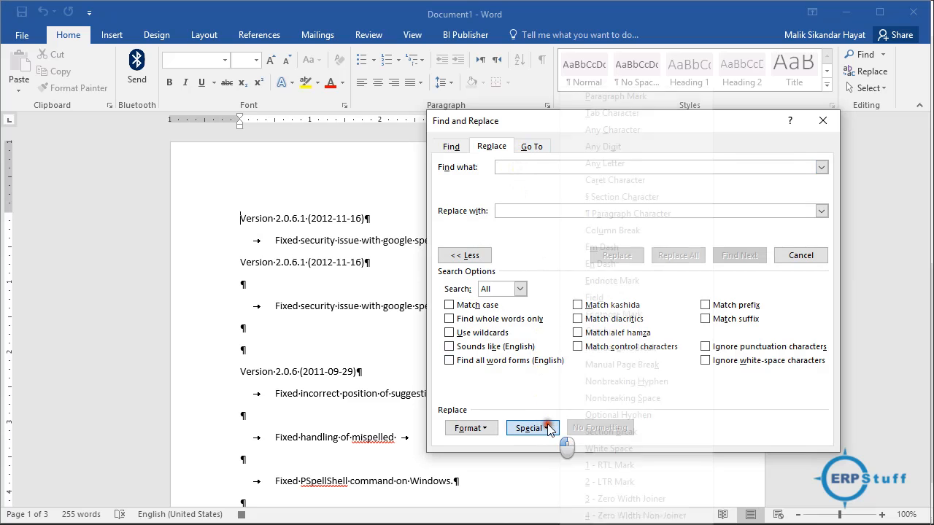
pyautogui.click(615, 97)
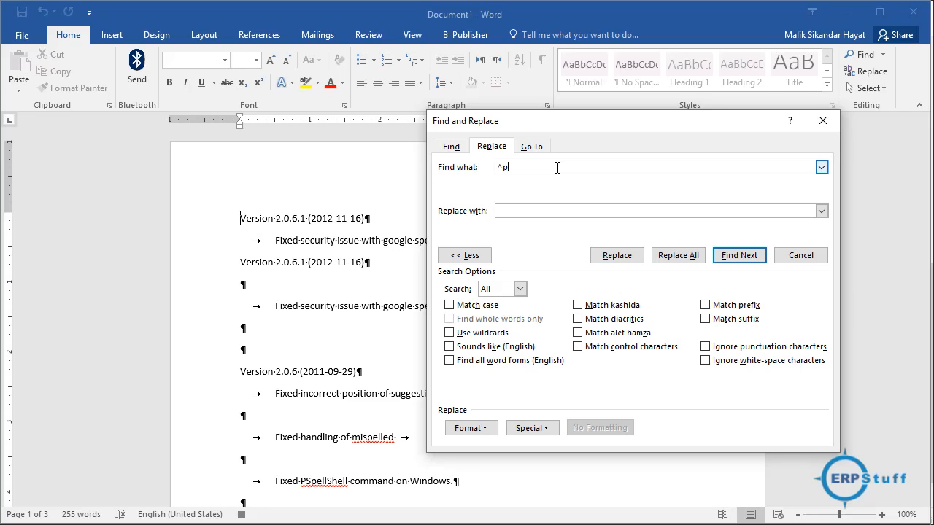
pyautogui.hotkey('shift', 'Left')
pyautogui.click(557, 168)
# Replace all double paragraph marks in the document with a single paragraph mark, ^p.
pyautogui.click(548, 212)
pyautogui.write('^p')
pyautogui.click(669, 254)
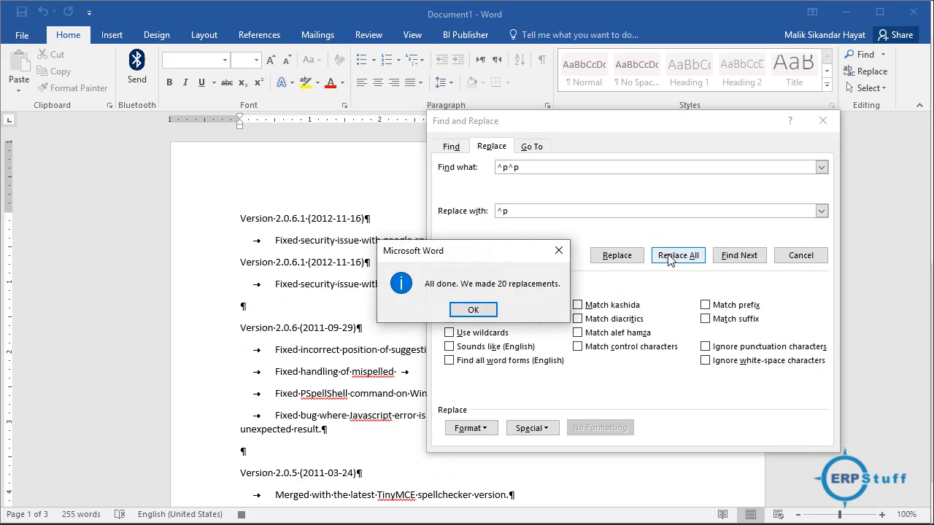
pyautogui.click(472, 310)
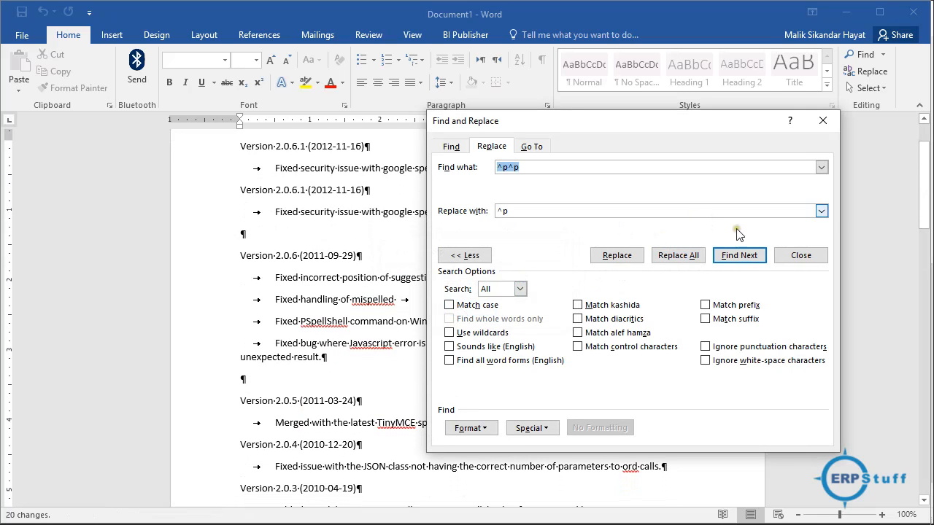
# Repeat the ^p^p to ^p replacement three more times across the document to remove the remaining empty paragraphs.
pyautogui.click(679, 255)
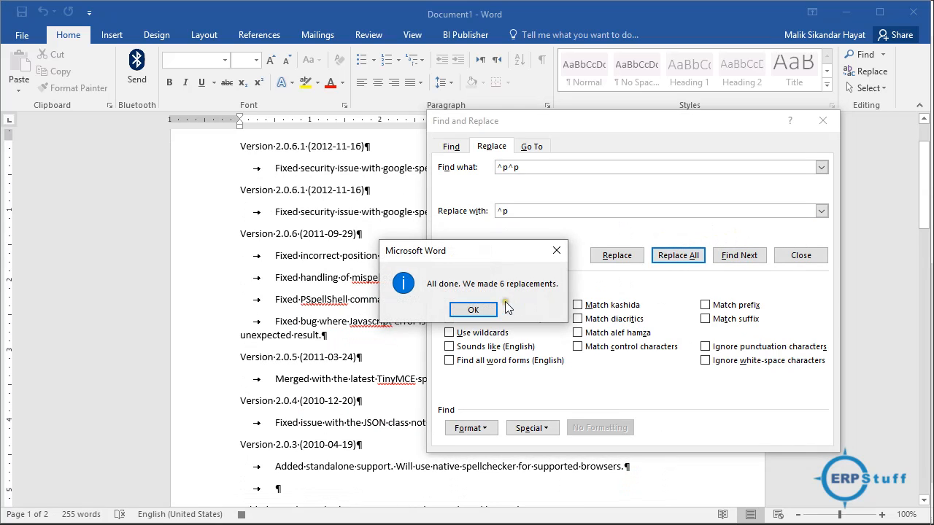
pyautogui.click(486, 311)
pyautogui.click(684, 255)
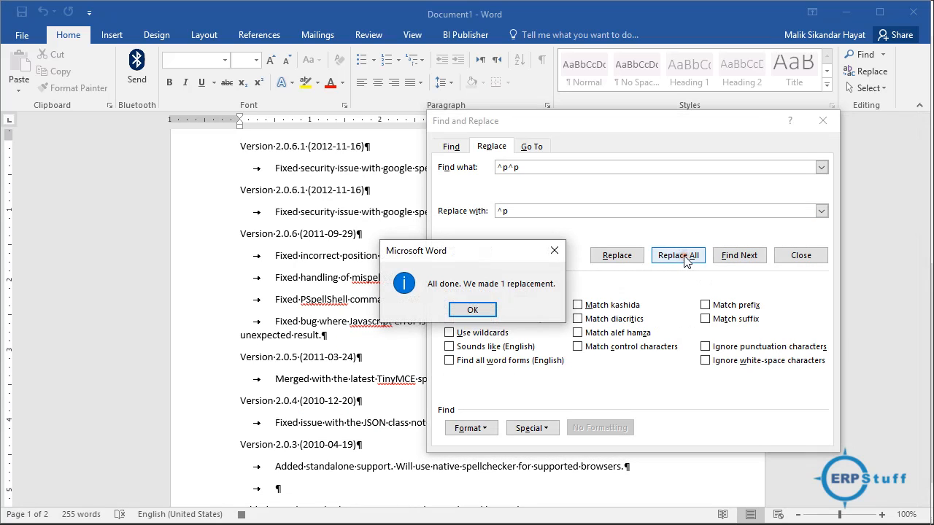
pyautogui.click(484, 309)
pyautogui.click(686, 257)
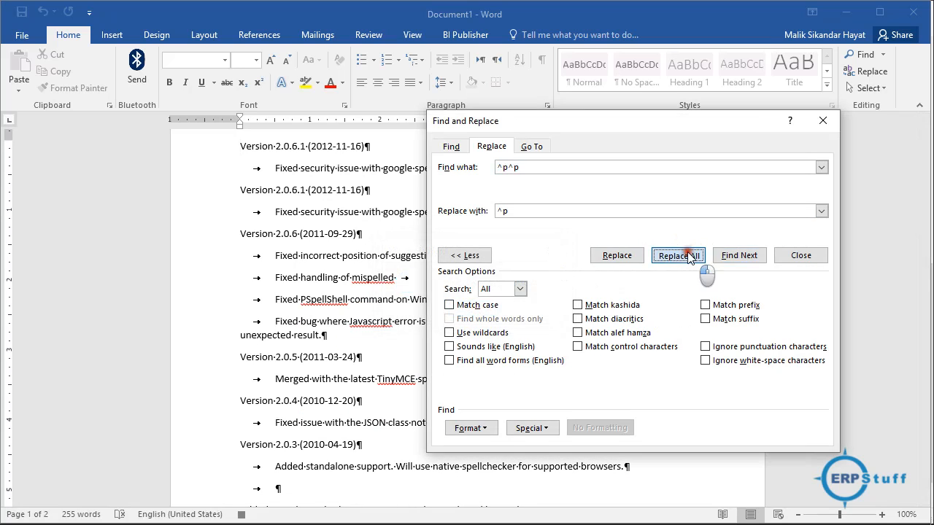
pyautogui.click(466, 310)
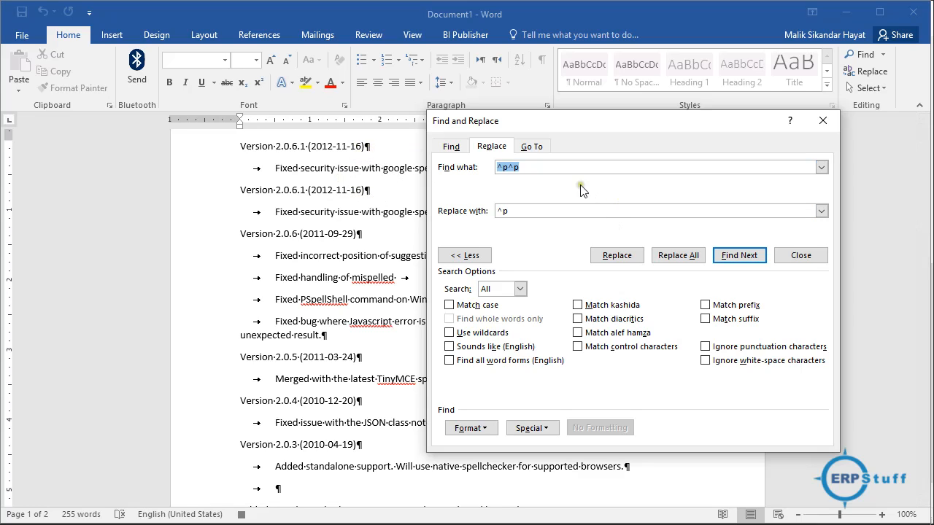
# Clear both the ^p^p search text and the ^p replacement text in Find and Replace.
pyautogui.click(544, 169)
pyautogui.moveTo(543, 169); pyautogui.dragTo(426, 165)
pyautogui.press('Delete')
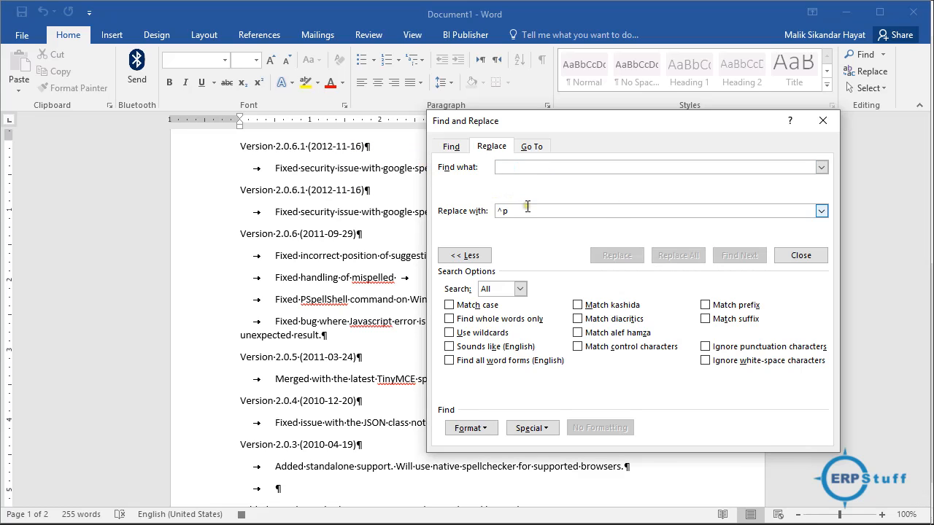
pyautogui.moveTo(525, 211); pyautogui.dragTo(447, 212)
pyautogui.press('Delete')
pyautogui.click(550, 167)
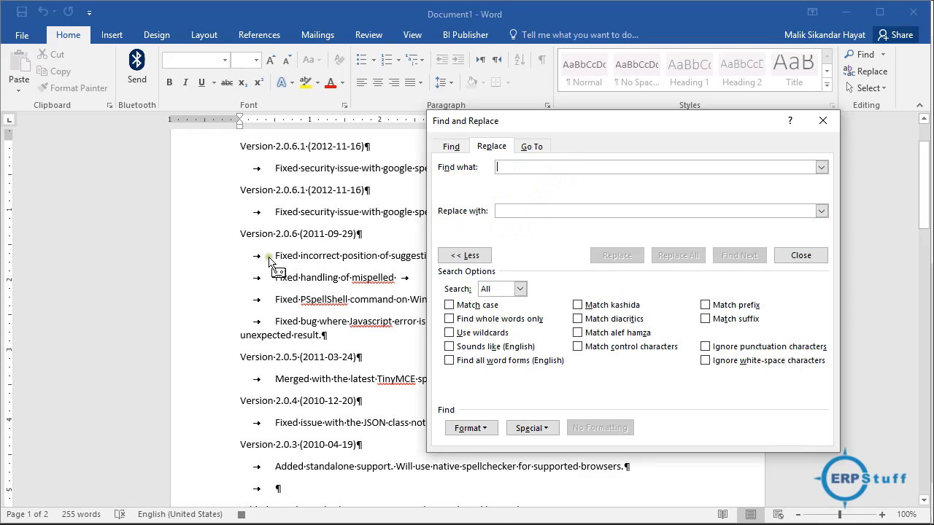
# Replace all double tab characters, ^t^t, in the document with a single tab, ^t.
pyautogui.click(545, 429)
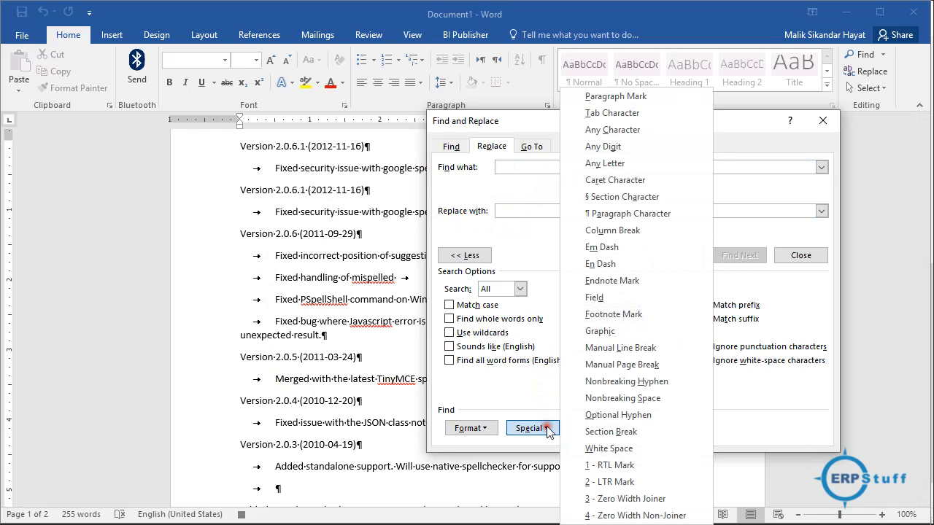
pyautogui.click(616, 114)
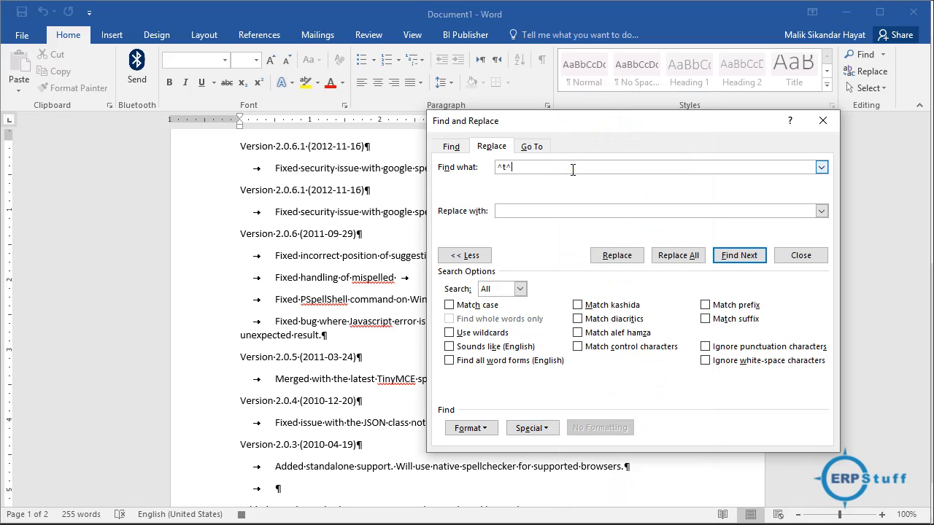
pyautogui.click(520, 211)
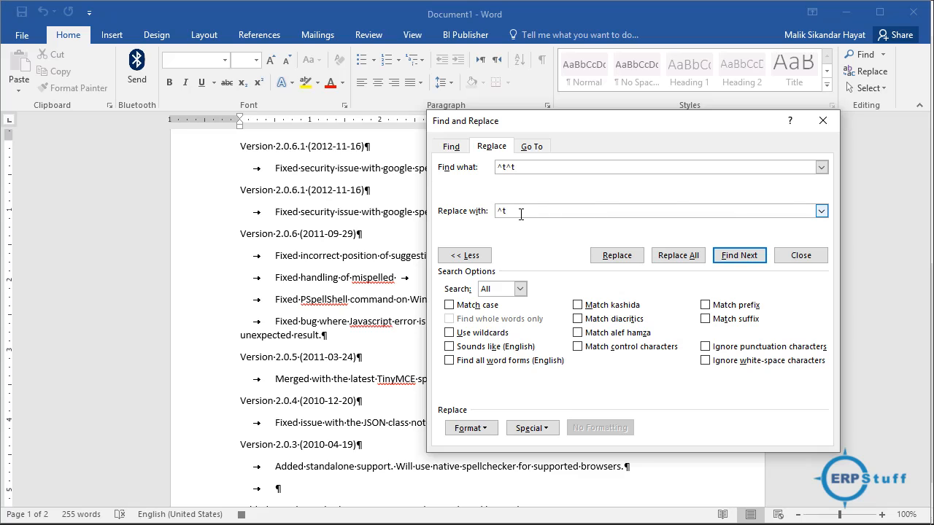
pyautogui.click(681, 256)
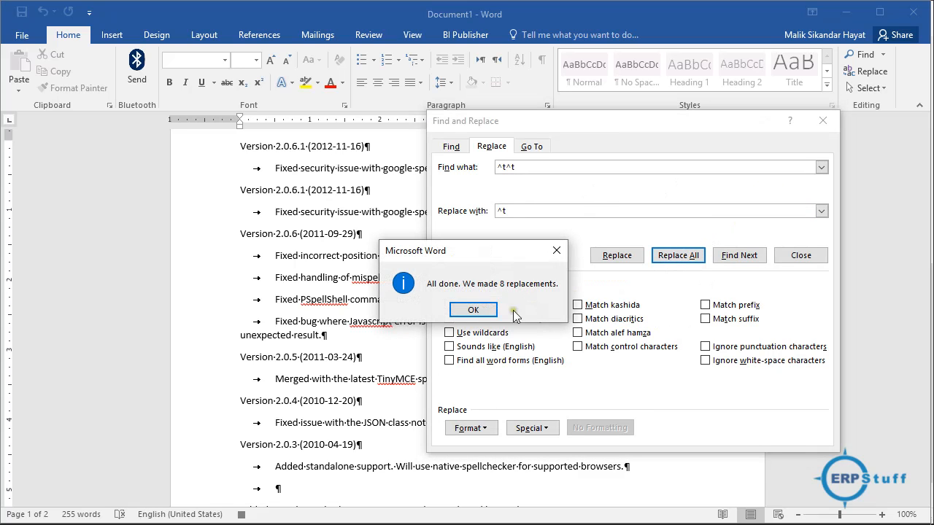
pyautogui.click(474, 310)
# Repeat the ^t^t to ^t replacement two more times across the document, and close Find and Replace.
pyautogui.click(680, 256)
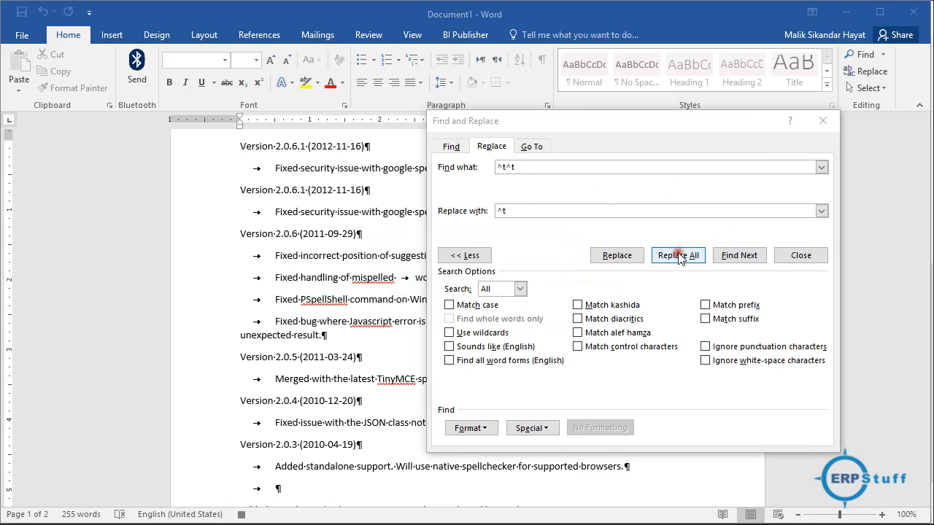
pyautogui.click(485, 309)
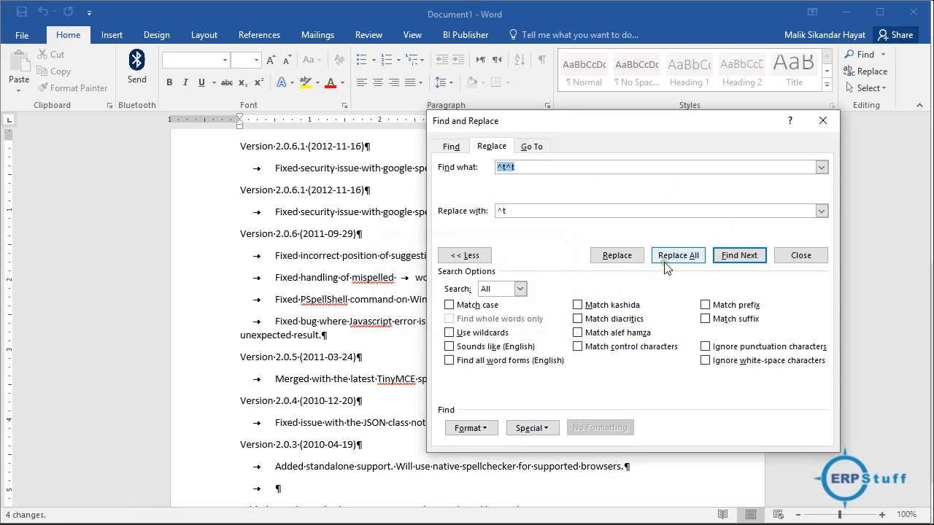
pyautogui.click(666, 256)
pyautogui.click(482, 309)
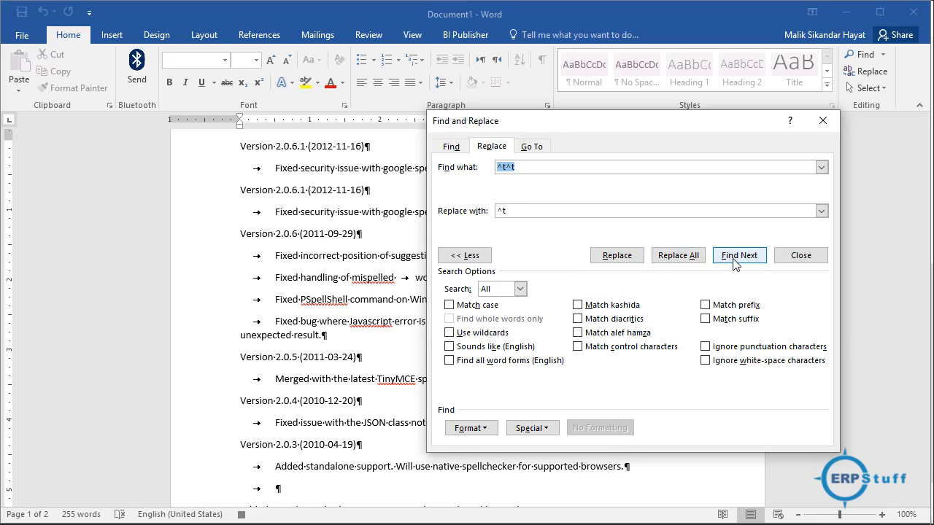
pyautogui.click(803, 255)
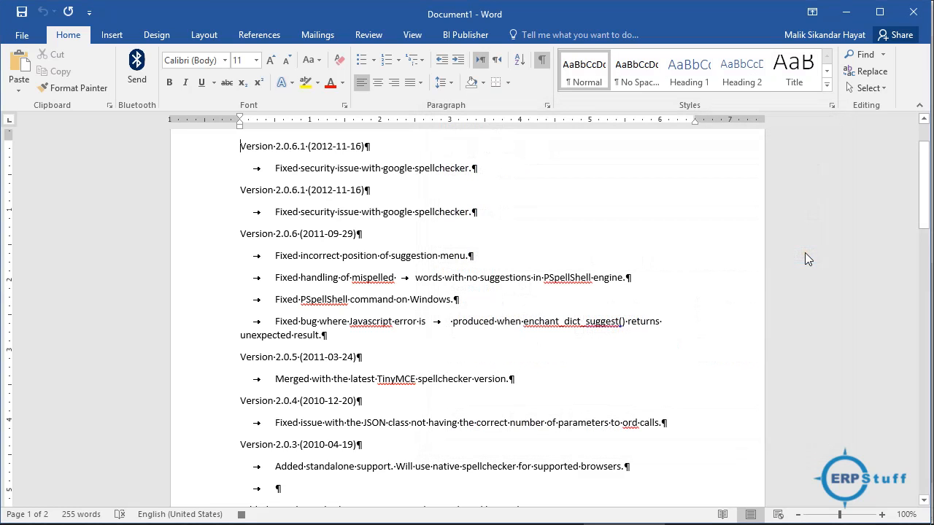
# Reopen Find and Replace and set the search text to a tab followed by white space, ^t^w.
pyautogui.click(451, 324)
pyautogui.click(472, 289)
pyautogui.hotkey('ctrl', 'h')
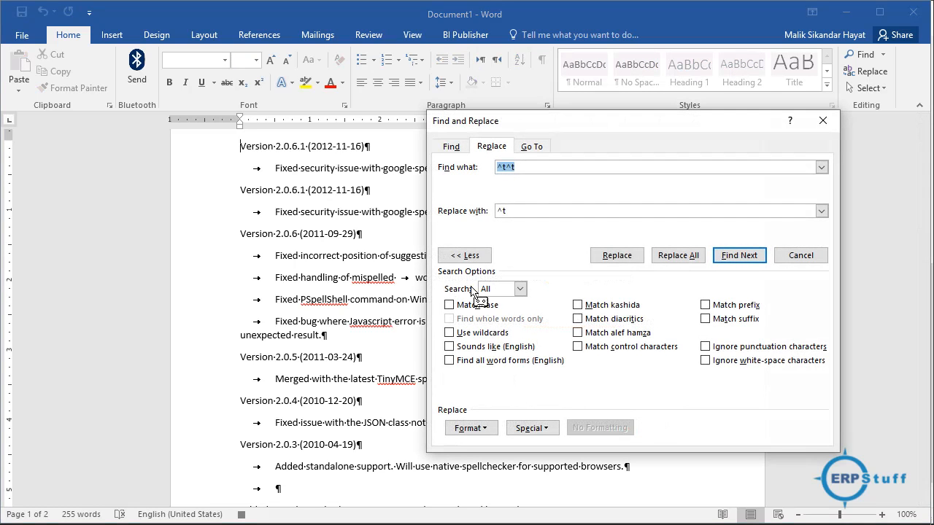
pyautogui.click(533, 170)
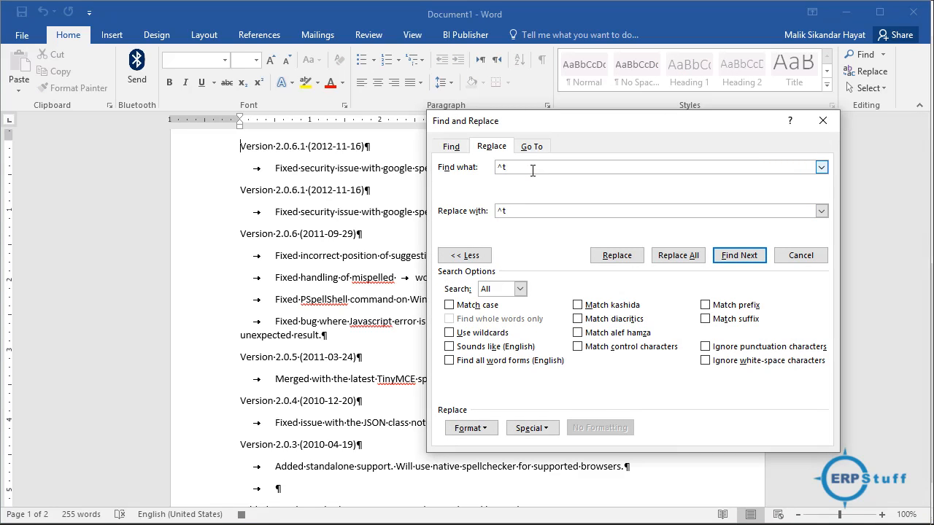
pyautogui.click(547, 431)
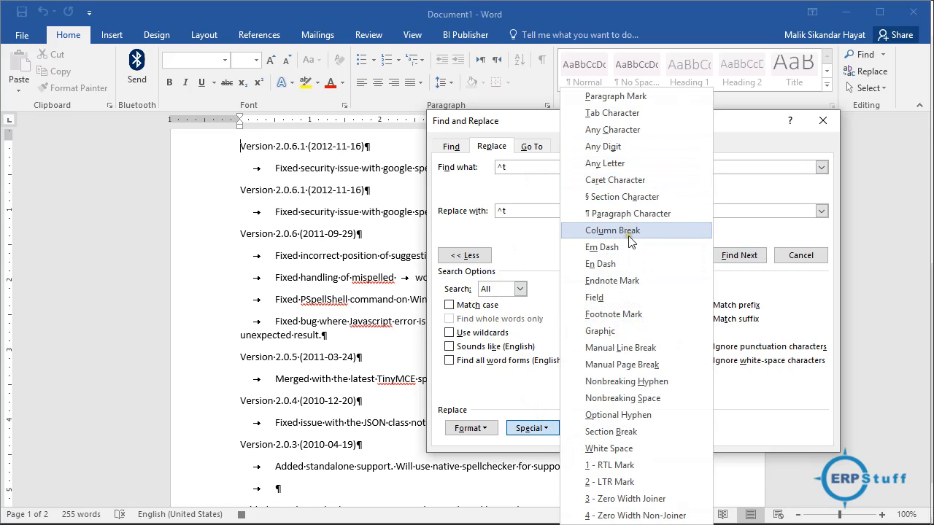
pyautogui.click(614, 448)
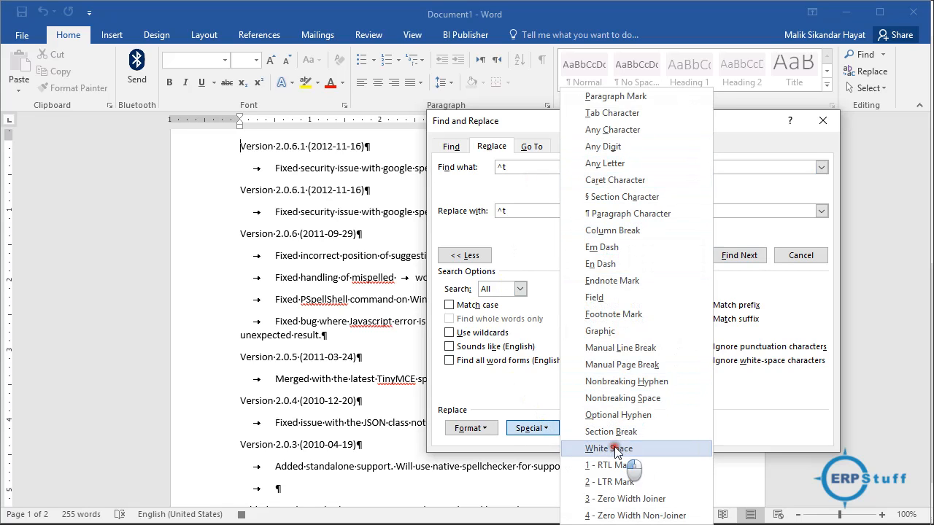
# Try to replace all occurrences of ^t^w with the white space code ^w.
pyautogui.click(523, 210)
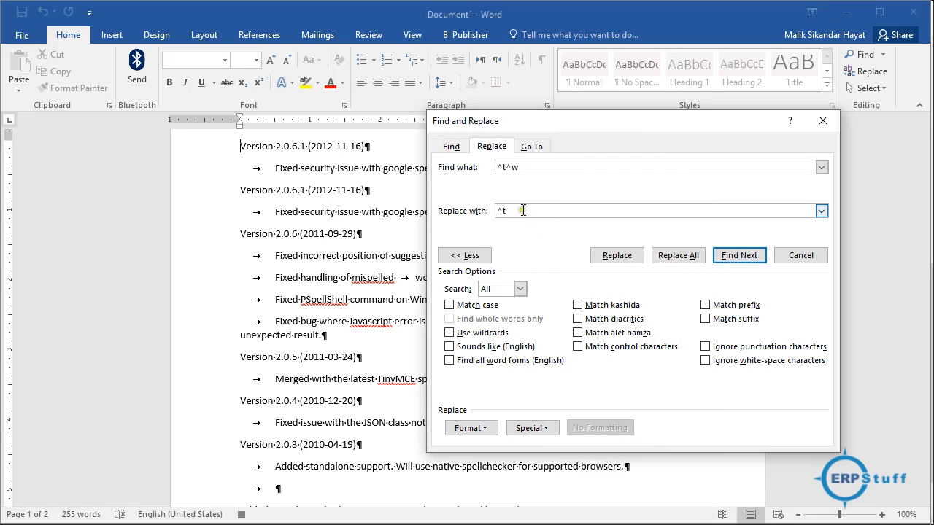
pyautogui.click(523, 210)
pyautogui.moveTo(522, 211); pyautogui.dragTo(478, 207)
pyautogui.click(685, 261)
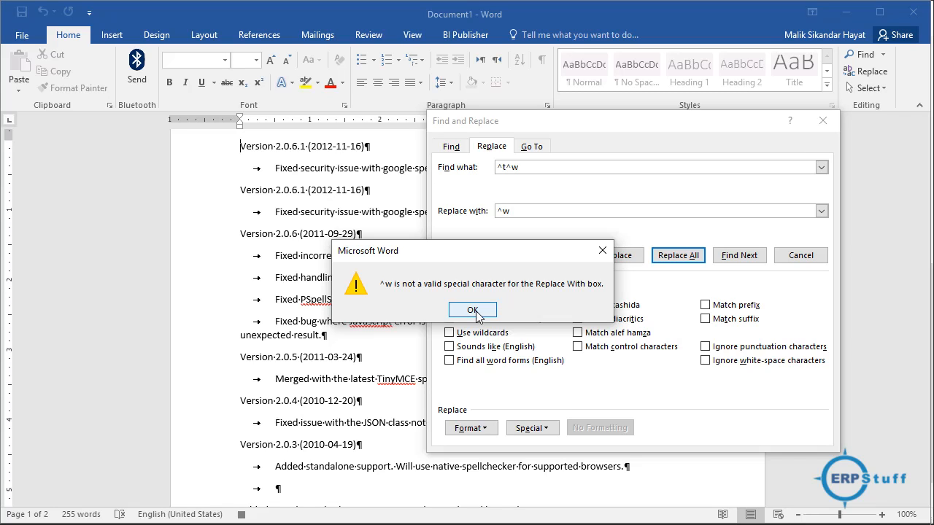
pyautogui.click(475, 311)
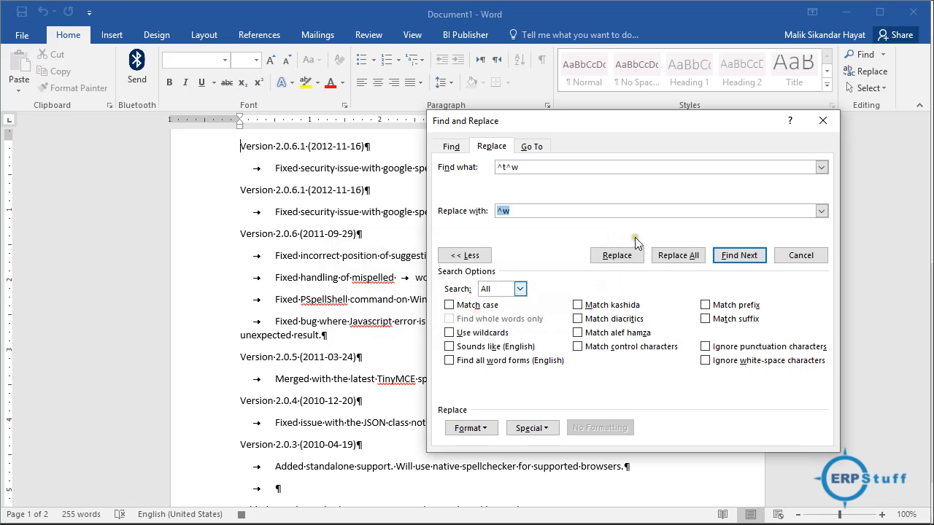
# Clear the replacement text and run the replacement of all ^t^w occurrences with nothing twice.
pyautogui.click(517, 211)
pyautogui.doubleClick(520, 210)
pyautogui.press('BackSpace')
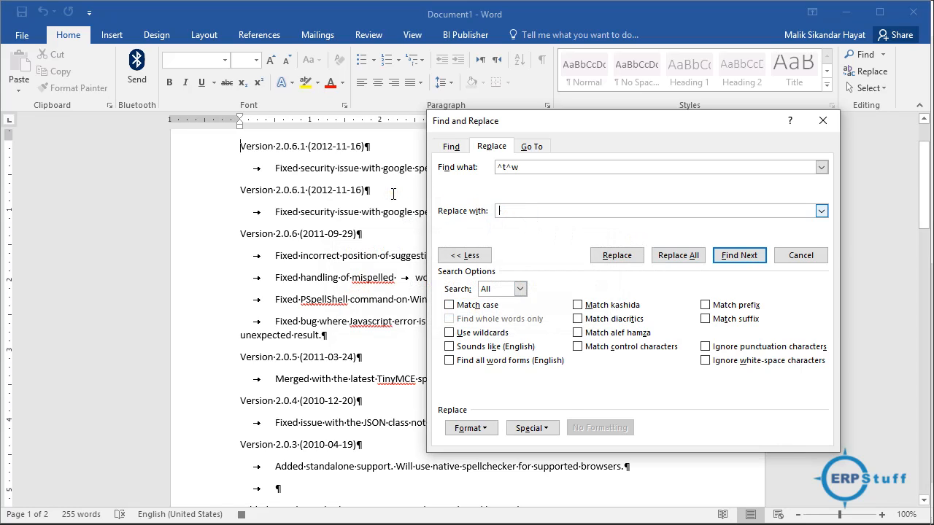
pyautogui.click(591, 173)
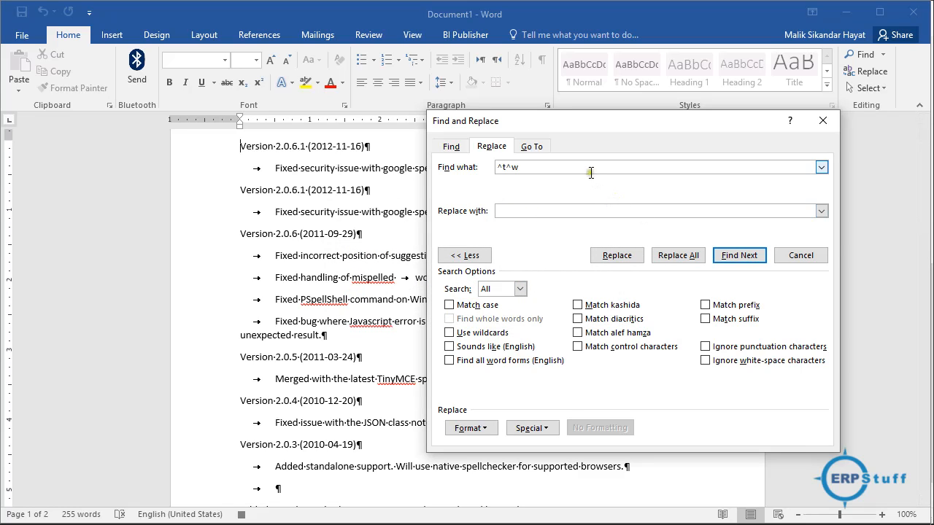
pyautogui.click(682, 256)
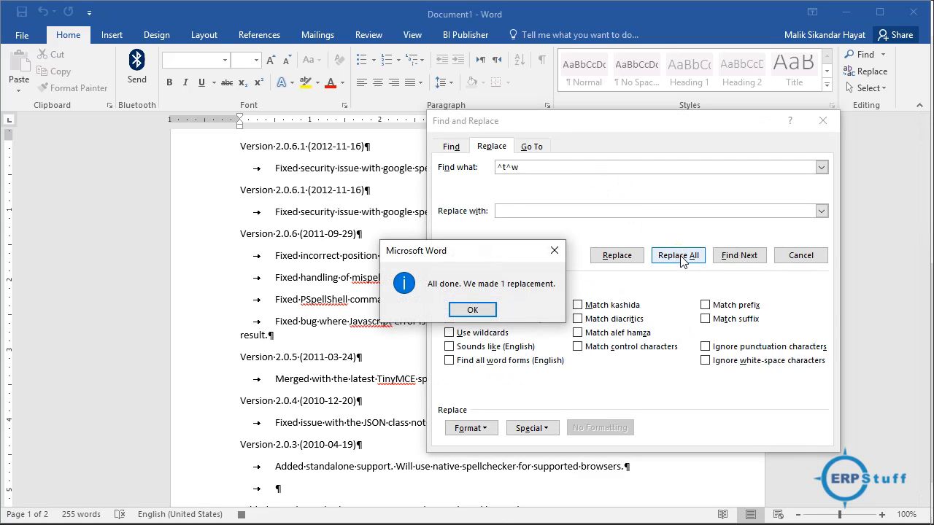
pyautogui.click(472, 311)
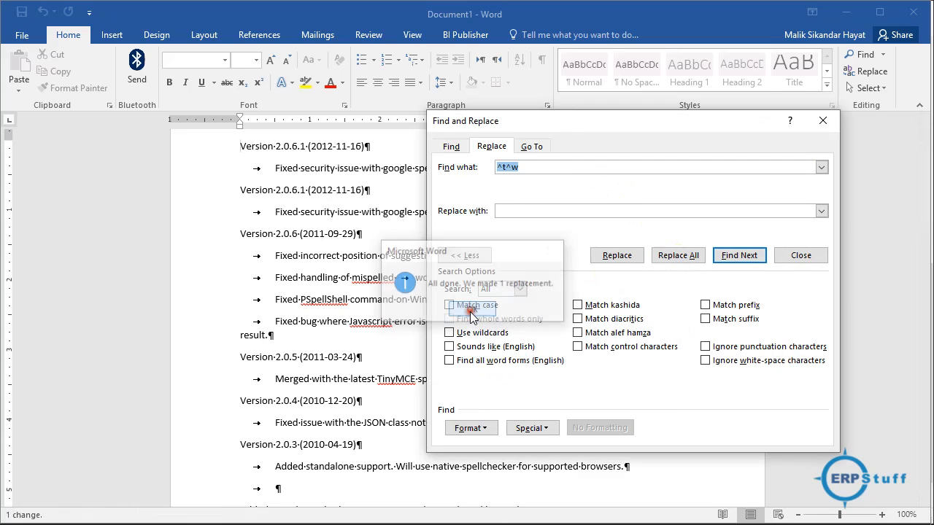
pyautogui.click(685, 257)
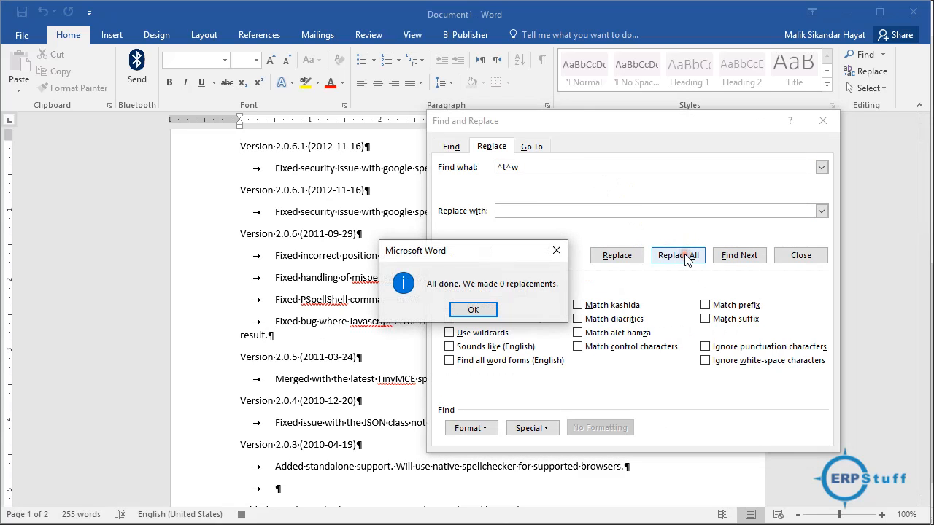
pyautogui.click(472, 311)
# Replace all occurrences of a space followed by a tab, " ^t", with nothing, and close Find and Replace.
pyautogui.click(529, 169)
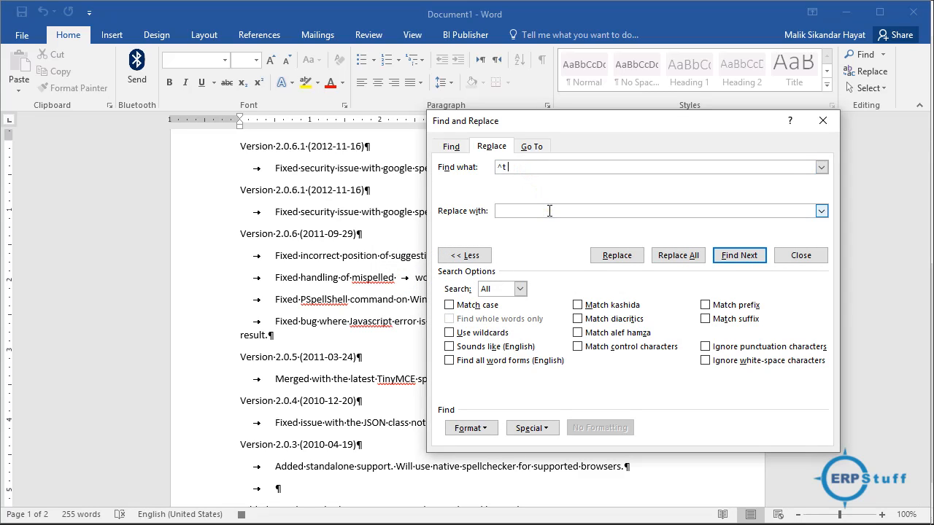
pyautogui.click(568, 166)
pyautogui.click(521, 210)
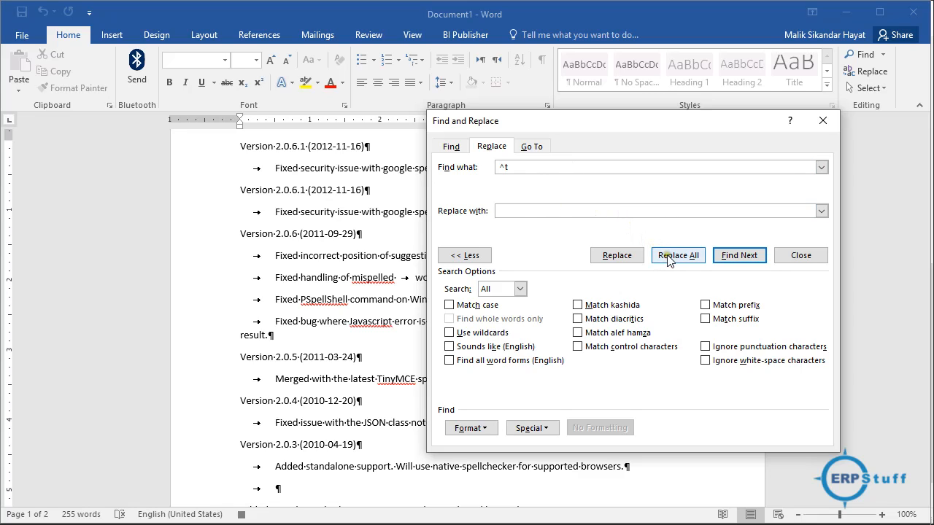
pyautogui.click(570, 210)
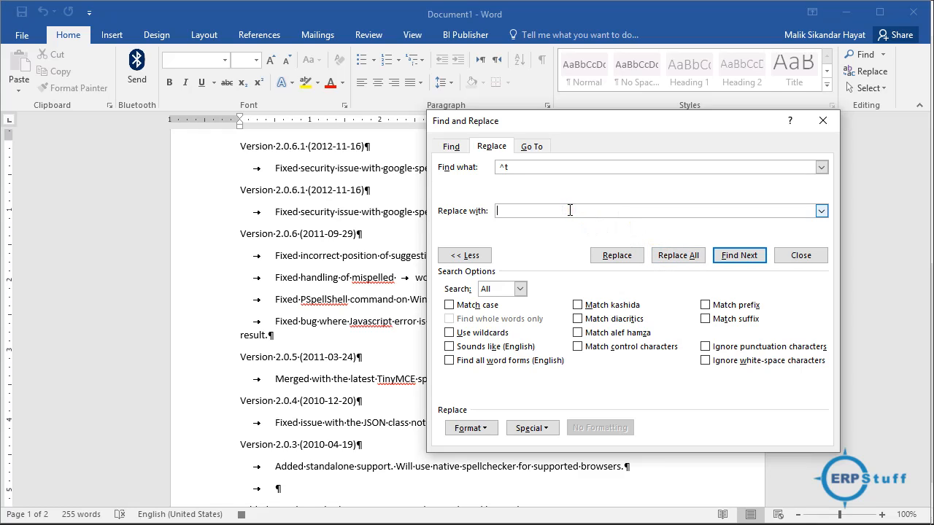
pyautogui.click(673, 257)
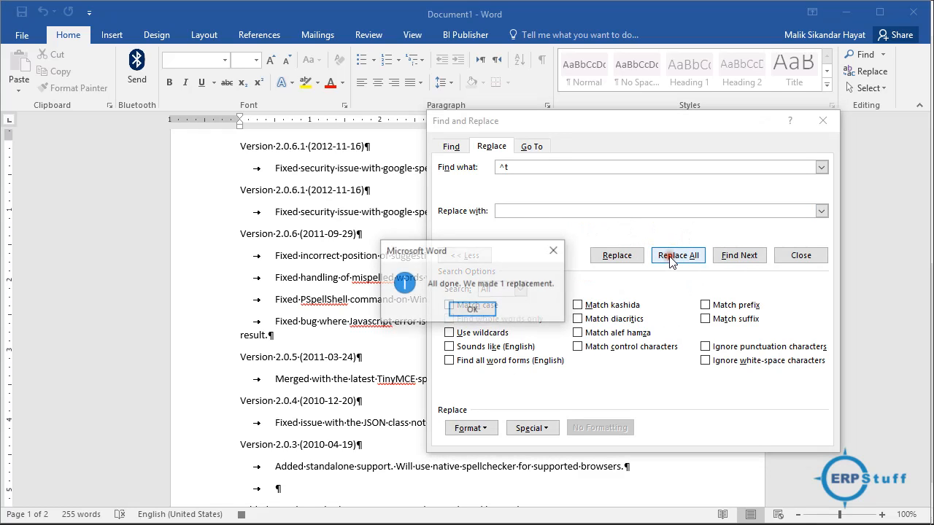
pyautogui.click(480, 311)
pyautogui.click(784, 256)
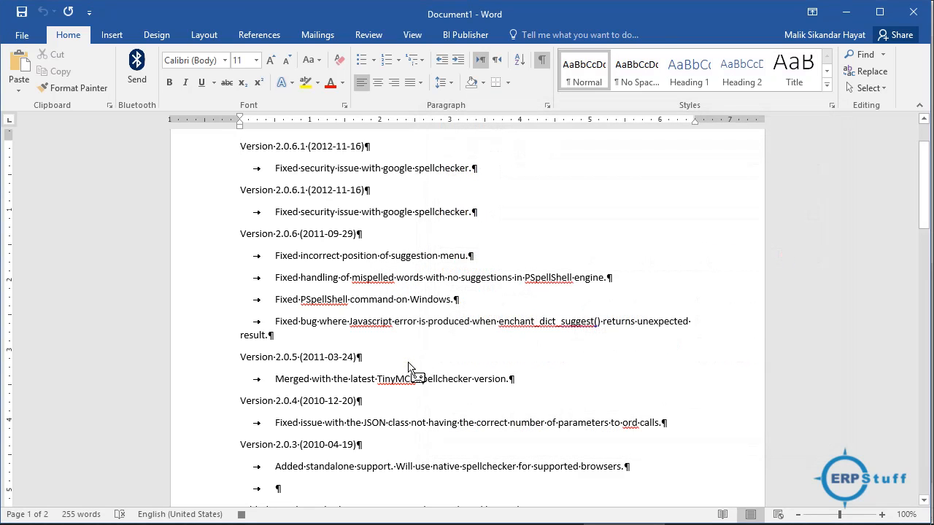
# Copy the words "Fixed some" from the unindented line about the PHP missing function issue under Version 2.0.3.
pyautogui.click(440, 350)
pyautogui.click(440, 351)
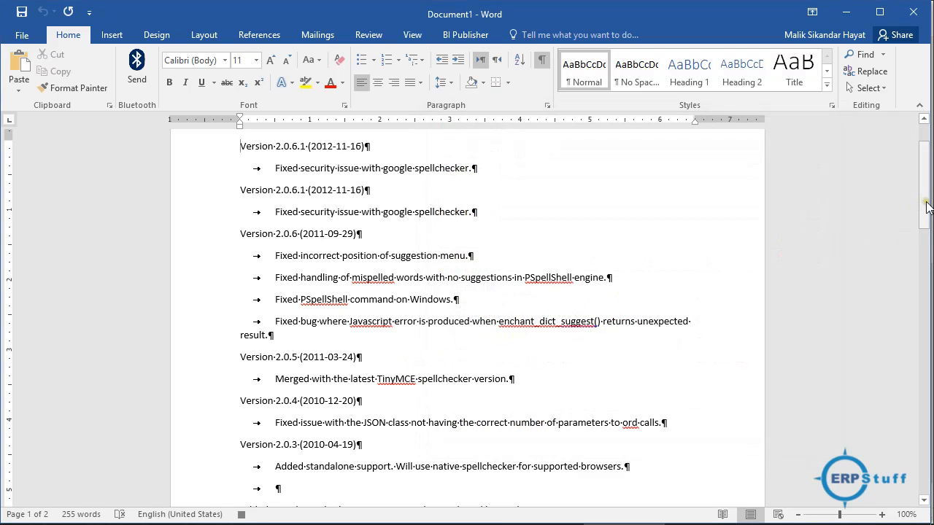
pyautogui.moveTo(928, 208); pyautogui.dragTo(931, 243)
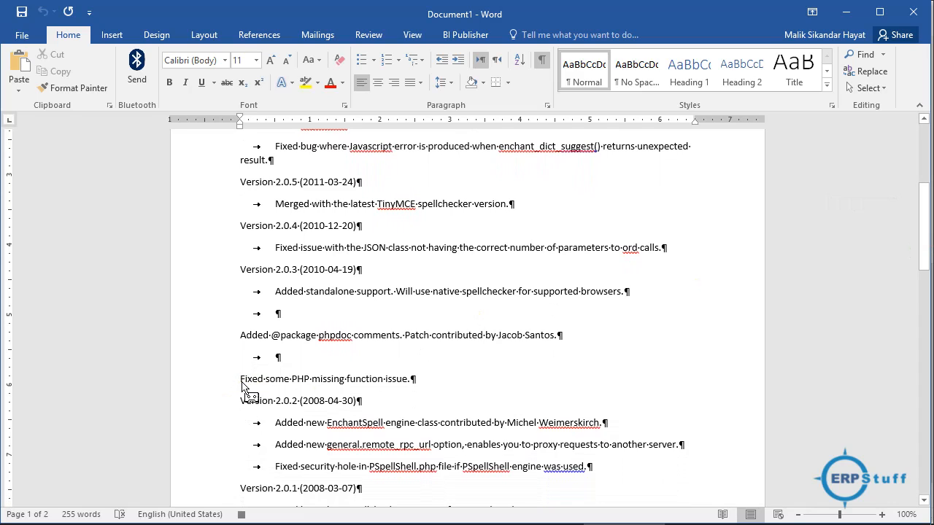
pyautogui.moveTo(242, 383); pyautogui.dragTo(285, 385)
pyautogui.hotkey('ctrl', 'c')
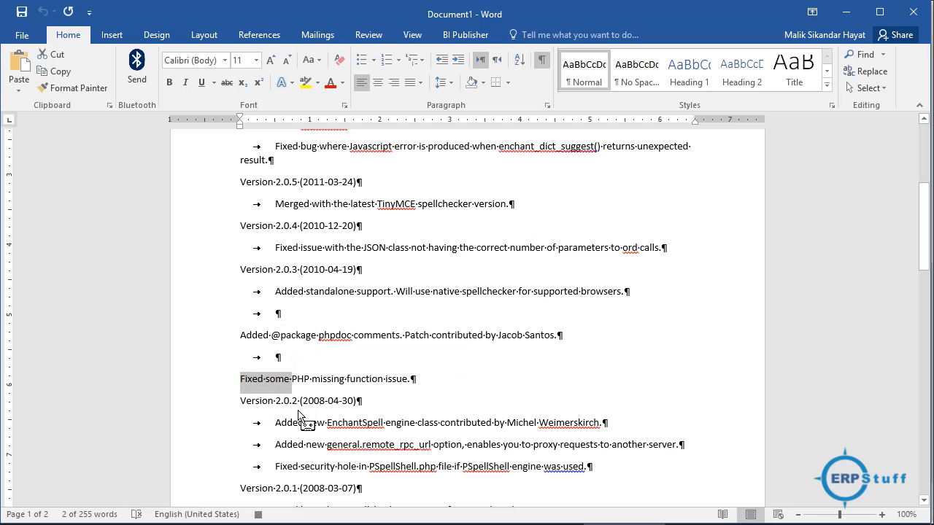
pyautogui.click(389, 230)
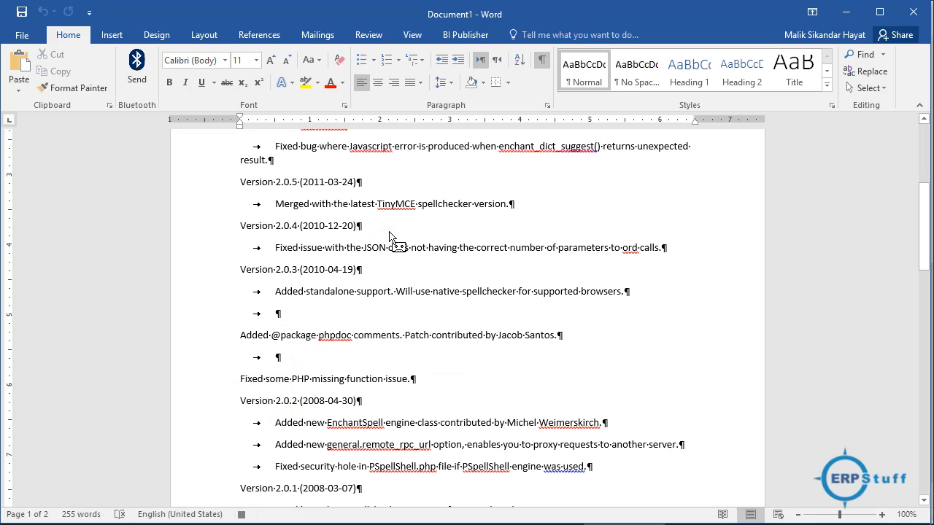
# Replace all occurrences of "Fixed some" with "^tFixed some" to indent that line with a tab.
pyautogui.hotkey('ctrl', 'h')
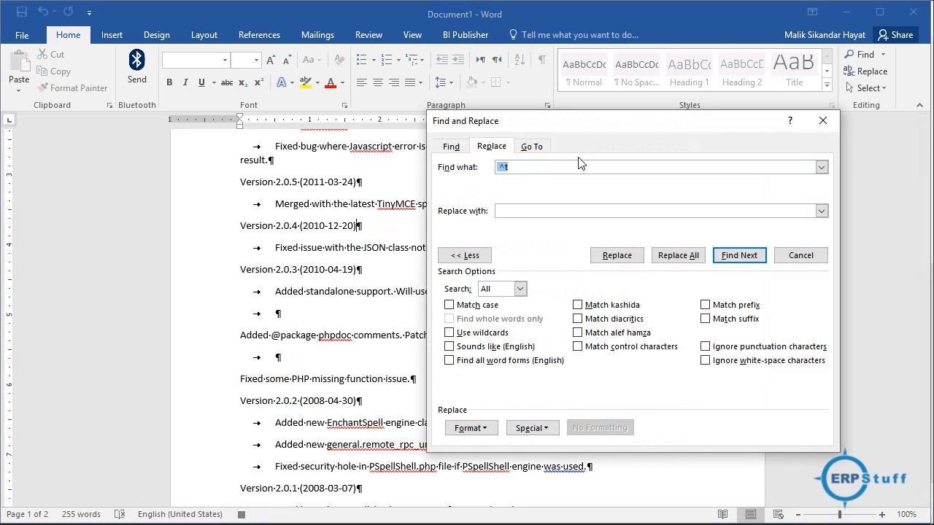
pyautogui.hotkey('ctrl', 'v')
pyautogui.click(584, 211)
pyautogui.hotkey('ctrl', 'v')
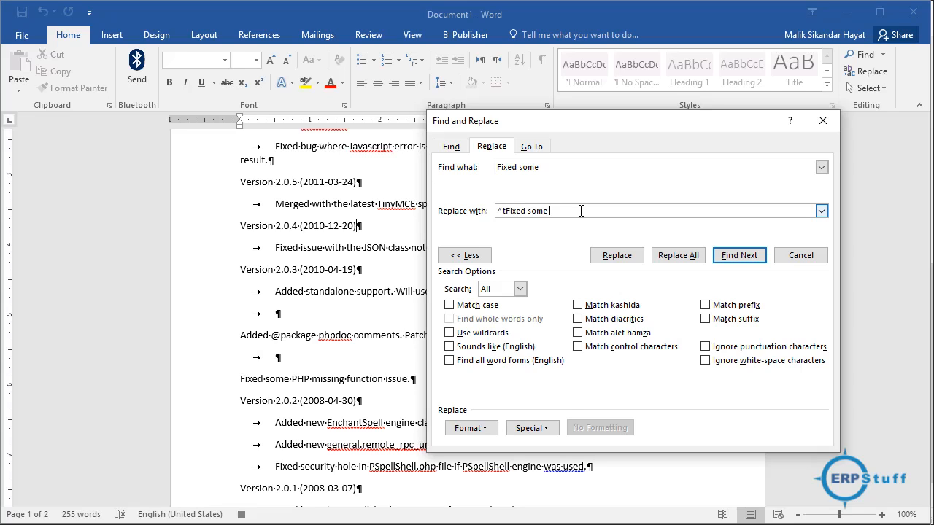
pyautogui.click(558, 168)
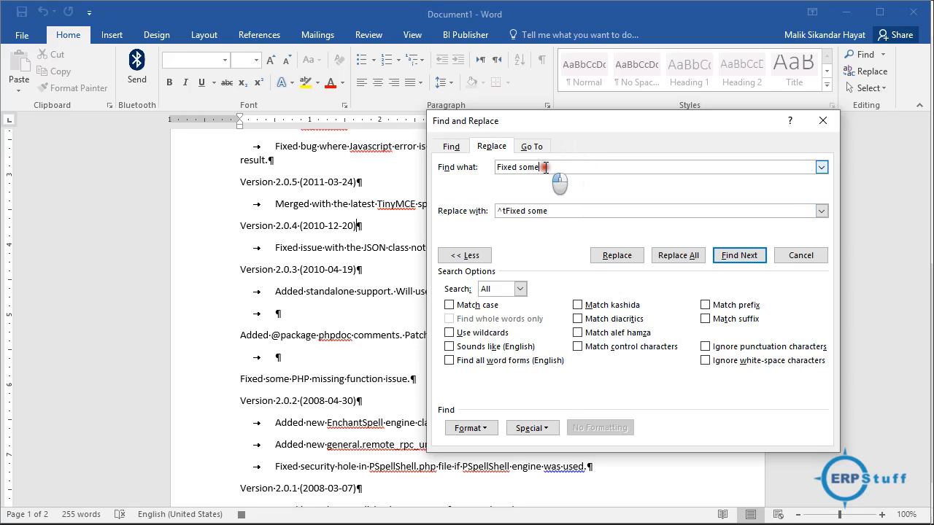
pyautogui.click(677, 250)
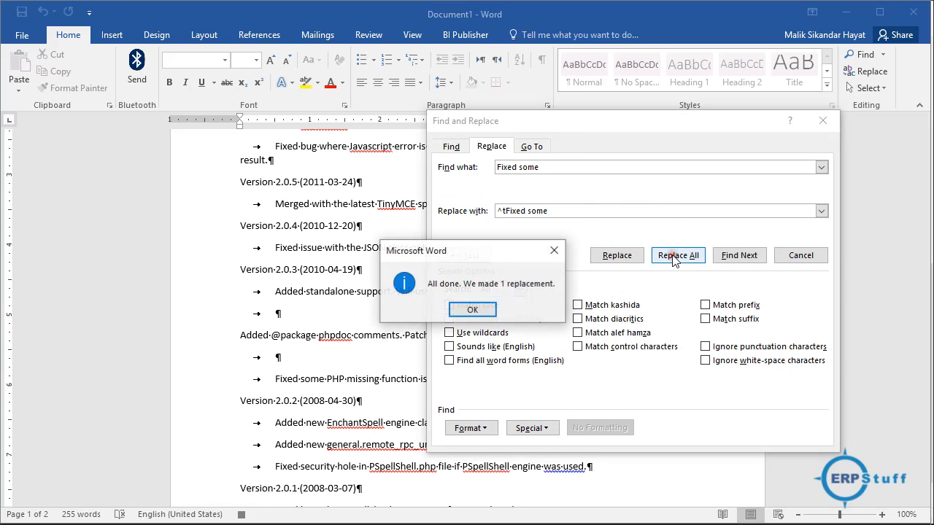
# Close Find and Replace and stop recording the macro.
pyautogui.click(464, 310)
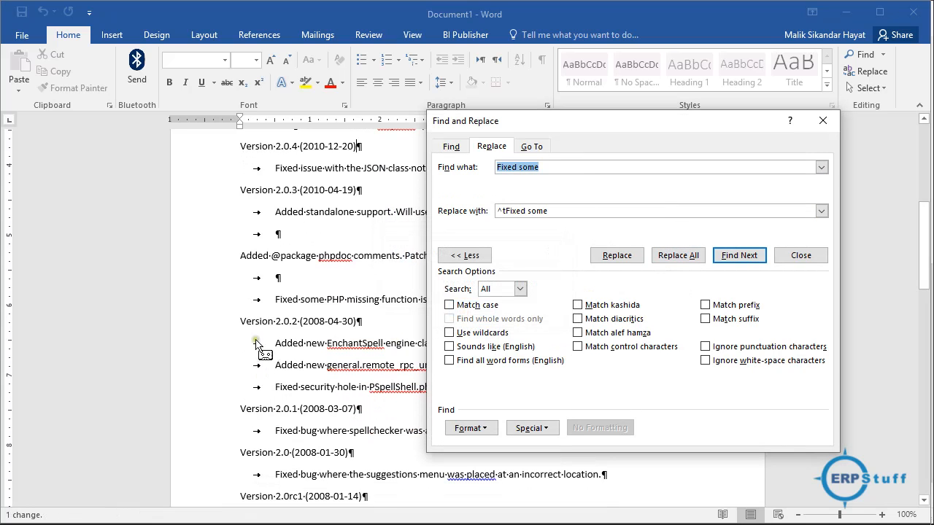
pyautogui.click(800, 256)
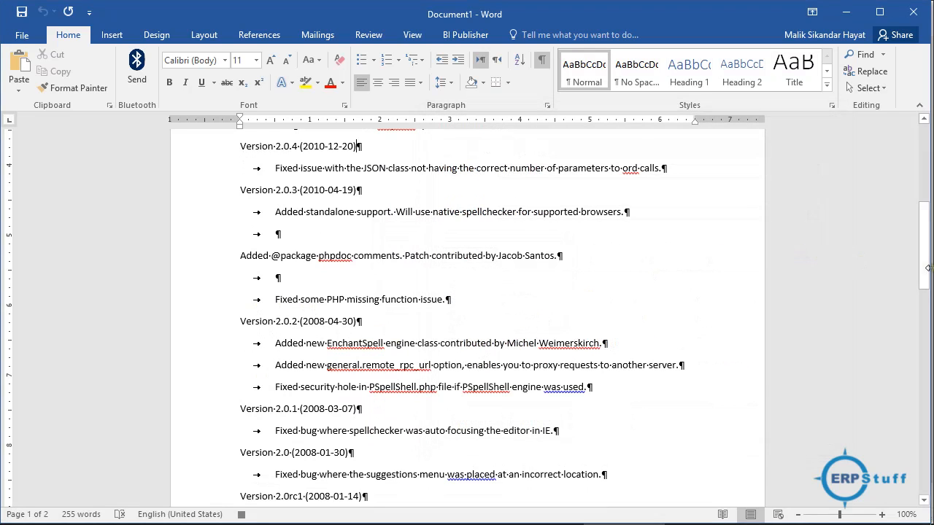
pyautogui.moveTo(923, 300); pyautogui.dragTo(928, 255)
pyautogui.moveTo(926, 221); pyautogui.dragTo(927, 195)
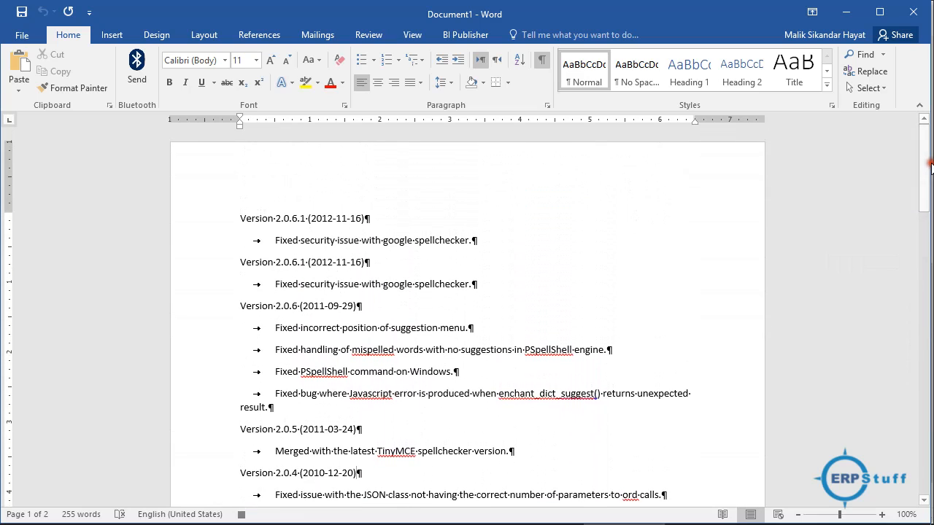
pyautogui.click(415, 34)
pyautogui.click(681, 92)
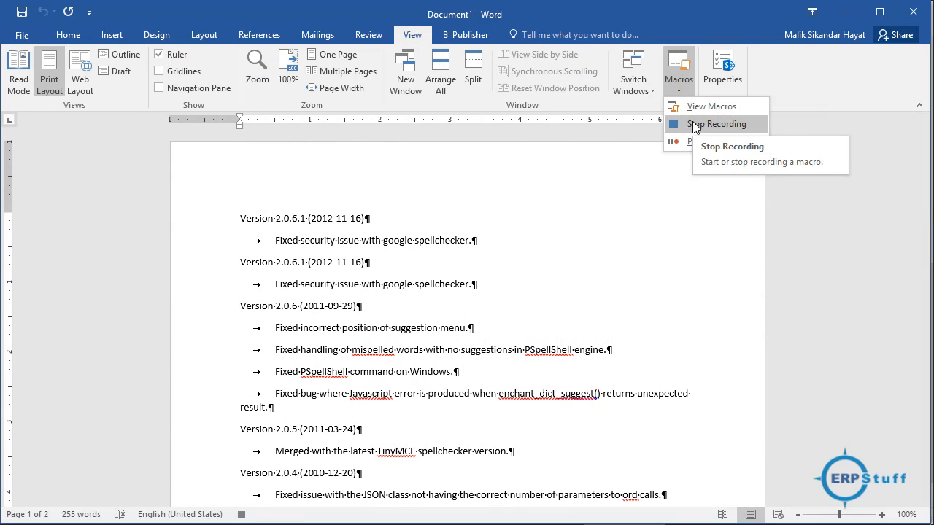
pyautogui.click(694, 124)
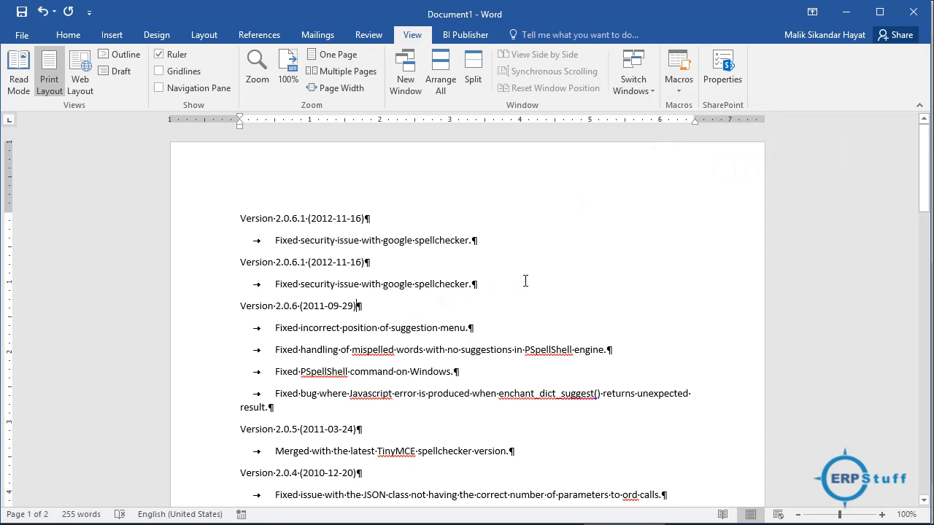
# Select the whole cleaned changelog for copying and hide the formatting marks.
pyautogui.hotkey('ctrl', 'a')
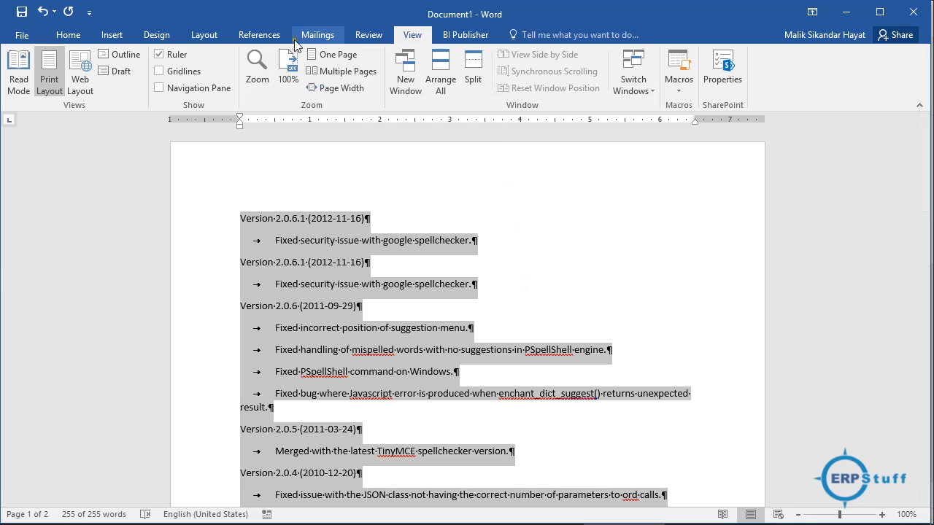
pyautogui.click(62, 37)
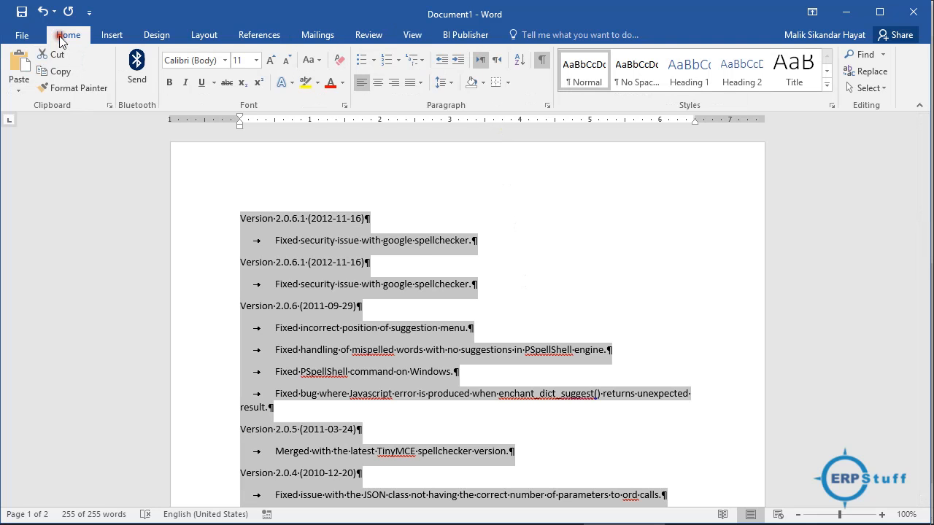
pyautogui.click(542, 61)
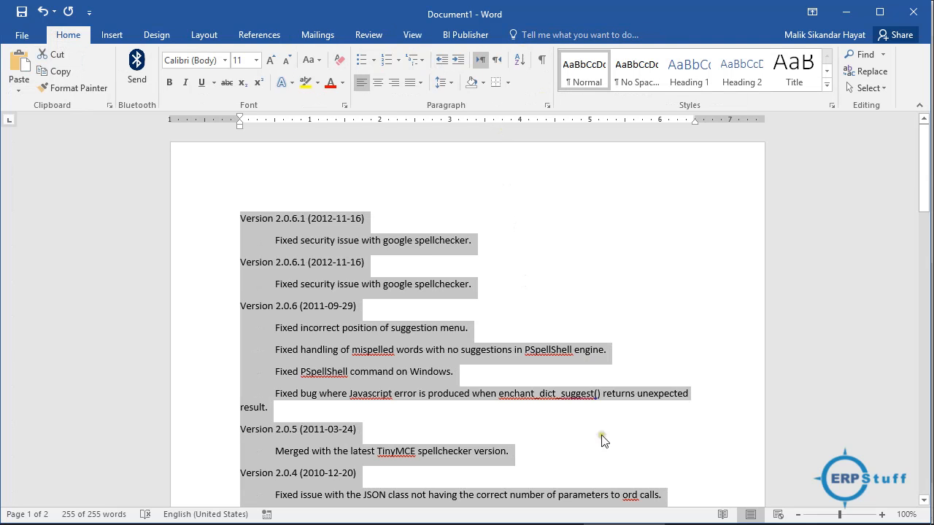
# Switch to the untitled Notepad document and insert two blank lines above the messy changelog text.
pyautogui.click(695, 515)
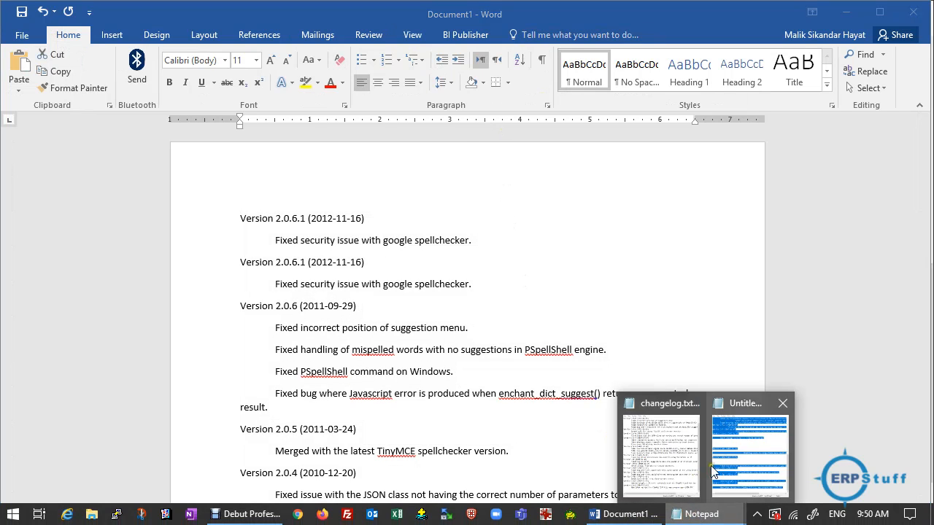
pyautogui.click(751, 467)
pyautogui.click(619, 220)
pyautogui.press('Up')
pyautogui.press('Up')
pyautogui.press('Up')
pyautogui.press('Up')
pyautogui.press('Up')
pyautogui.press('Up')
pyautogui.press('Up')
pyautogui.press('Up')
pyautogui.press('Up')
pyautogui.press('Up')
pyautogui.press('Up')
pyautogui.press('Up')
pyautogui.press('Up')
pyautogui.press('Up')
pyautogui.press('Up')
pyautogui.press('Up')
pyautogui.press('Up')
pyautogui.press('Up')
pyautogui.press('Up')
pyautogui.press('Up')
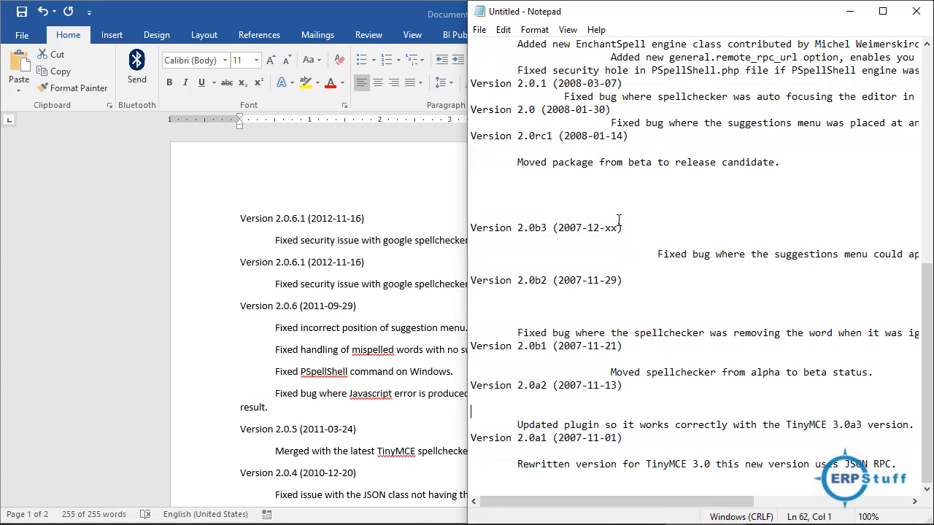
pyautogui.press('Up')
pyautogui.press('Up')
pyautogui.press('Up')
pyautogui.press('Up')
pyautogui.press('Up')
pyautogui.press('Up')
pyautogui.press('Up')
pyautogui.press('Up')
pyautogui.press('Up')
pyautogui.press('Up')
pyautogui.press('Up')
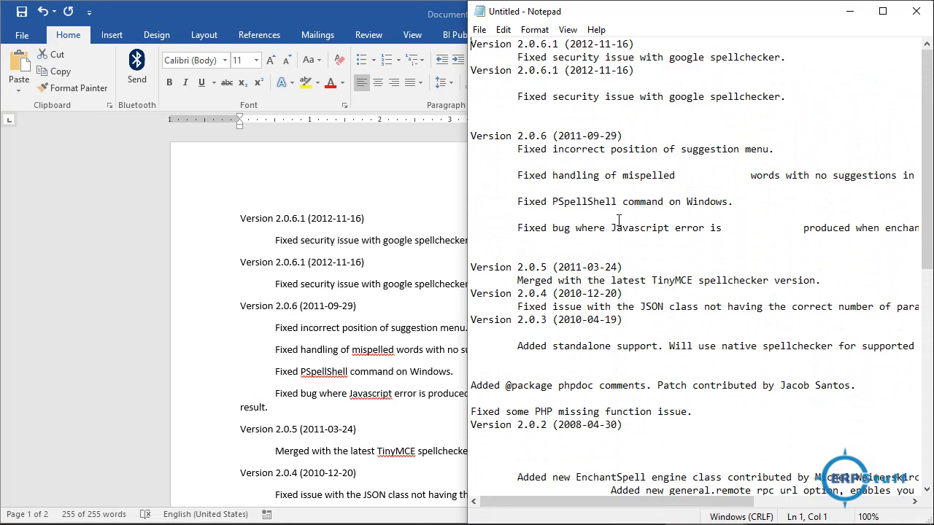
pyautogui.press('Return')
pyautogui.press('Up')
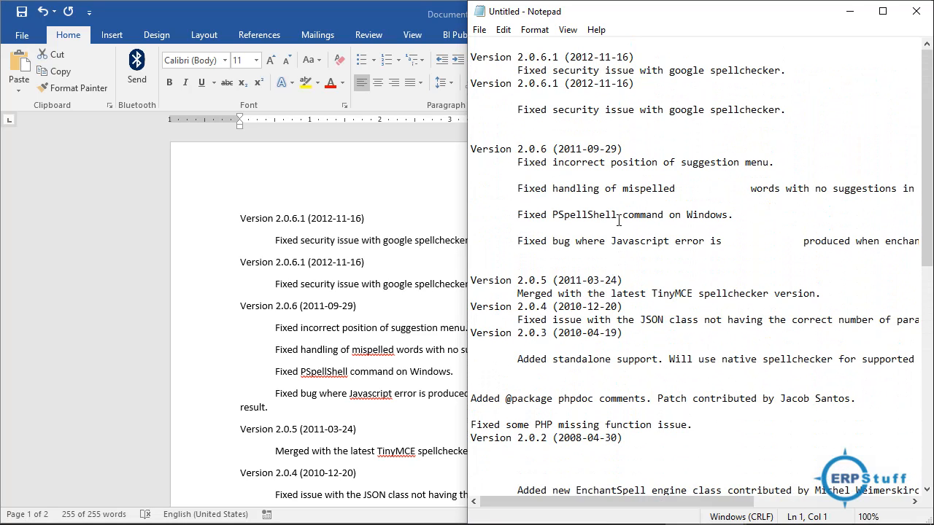
pyautogui.press('Return')
pyautogui.press('Up')
# Paste the cleaned changelog at the start of the document and add a separator line of 20 hyphens below it.
pyautogui.hotkey('ctrl', 'End')
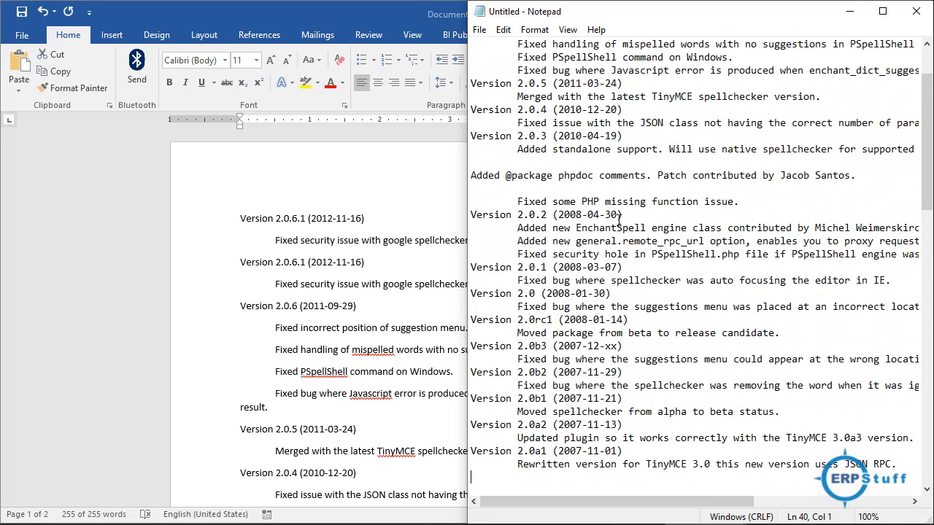
pyautogui.press('Return')
pyautogui.write('--------------------')
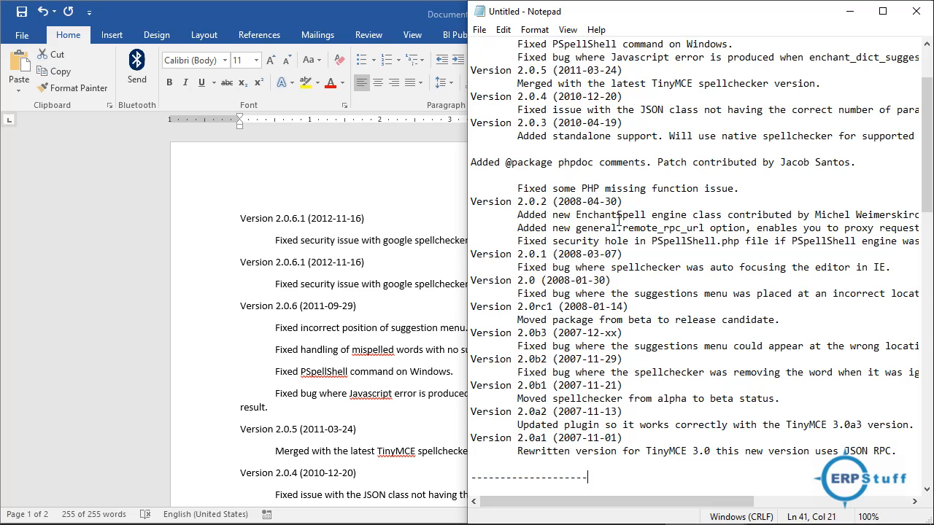
pyautogui.press('pageup')
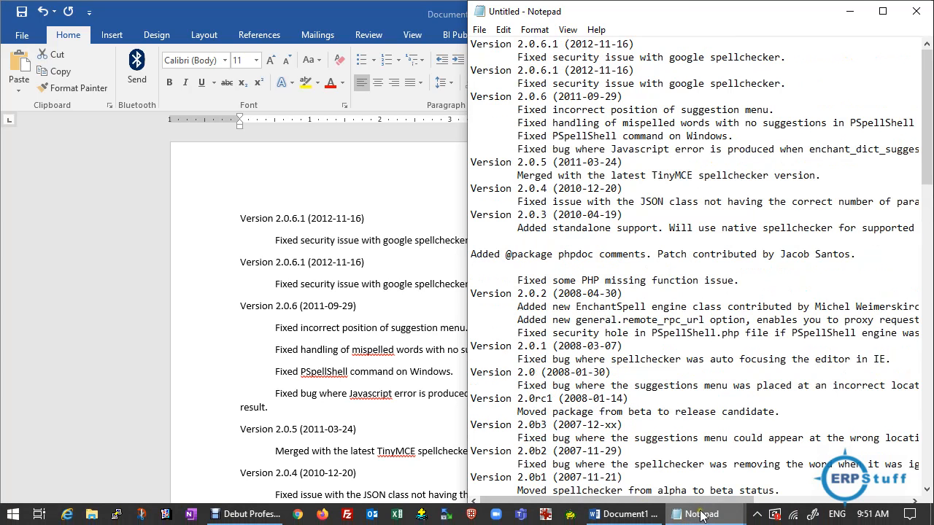
# Compare changelog.txt with the cleaned text in the untitled Notepad document, and minimize both Notepad windows.
pyautogui.moveTo(693, 514)
pyautogui.click(660, 449)
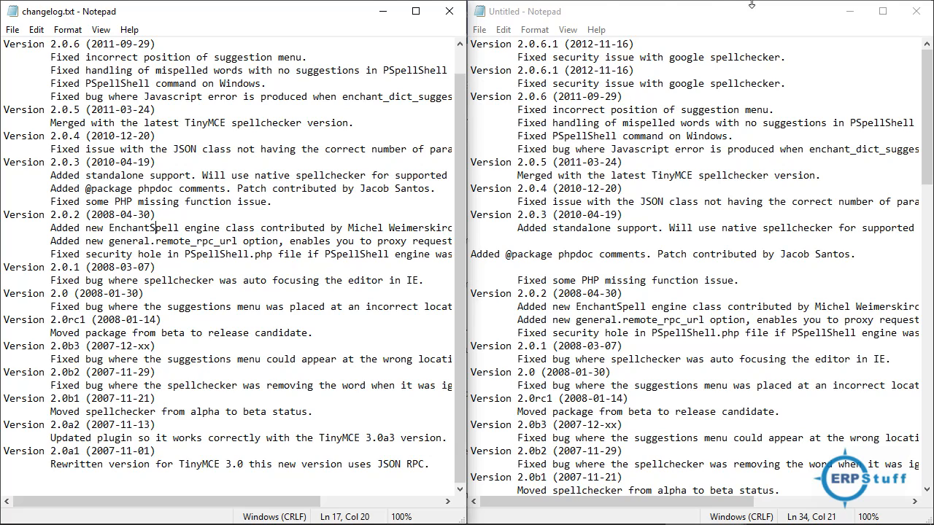
pyautogui.click(385, 13)
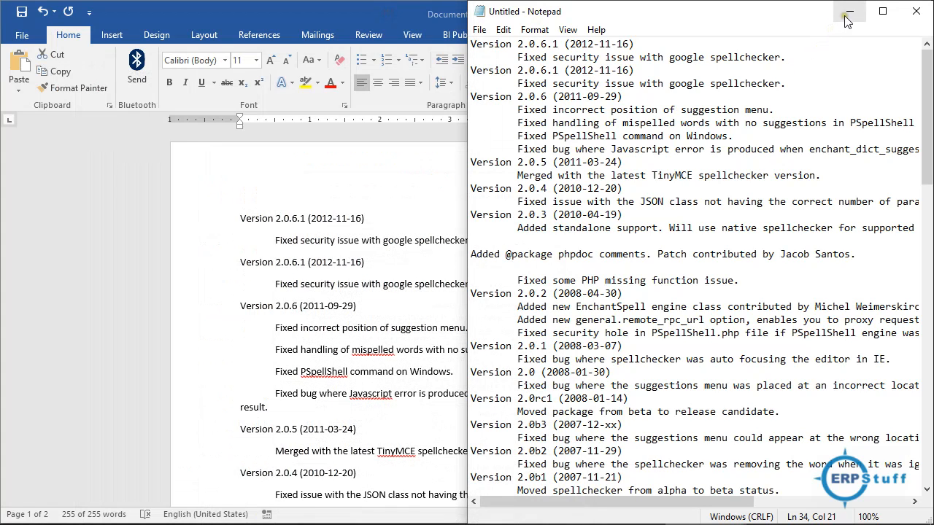
pyautogui.click(849, 16)
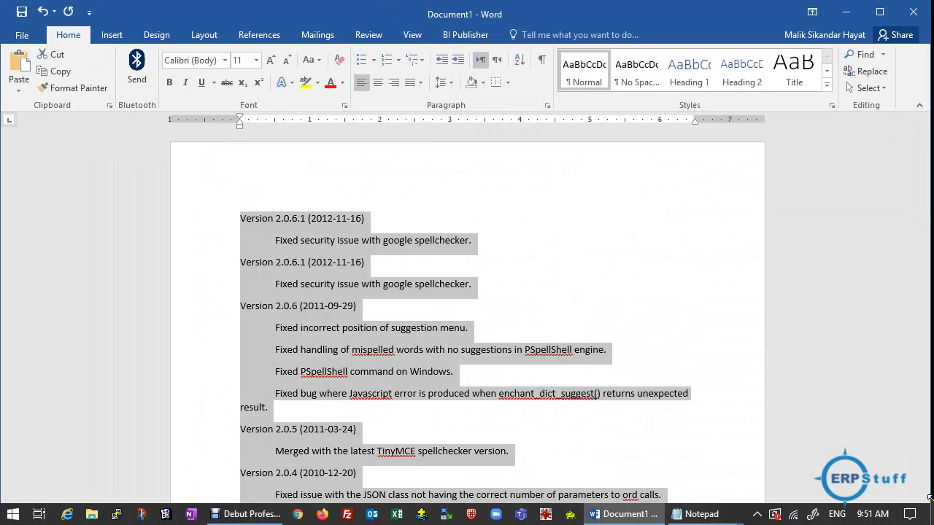
# Reopen the untitled Notepad document and copy all the messy changelog text below the dashed separator line.
pyautogui.click(693, 513)
pyautogui.click(737, 470)
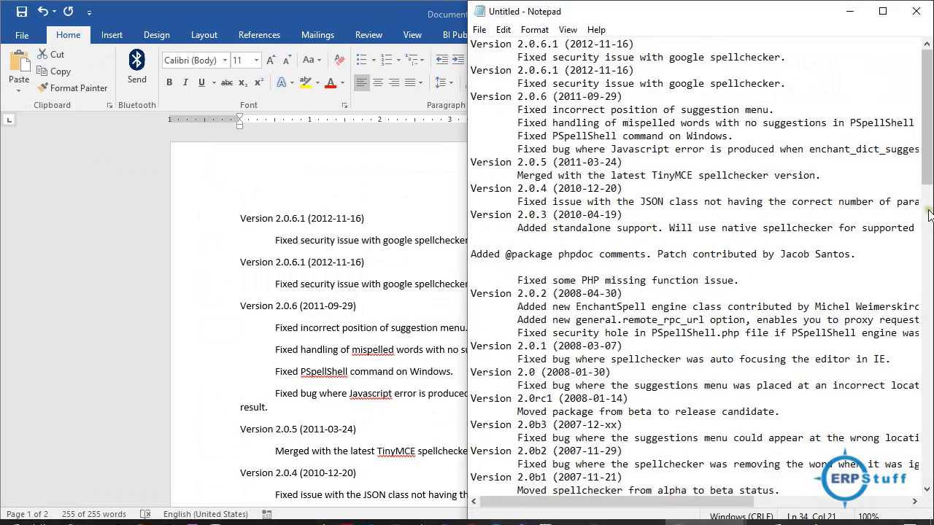
pyautogui.moveTo(927, 173); pyautogui.dragTo(928, 274)
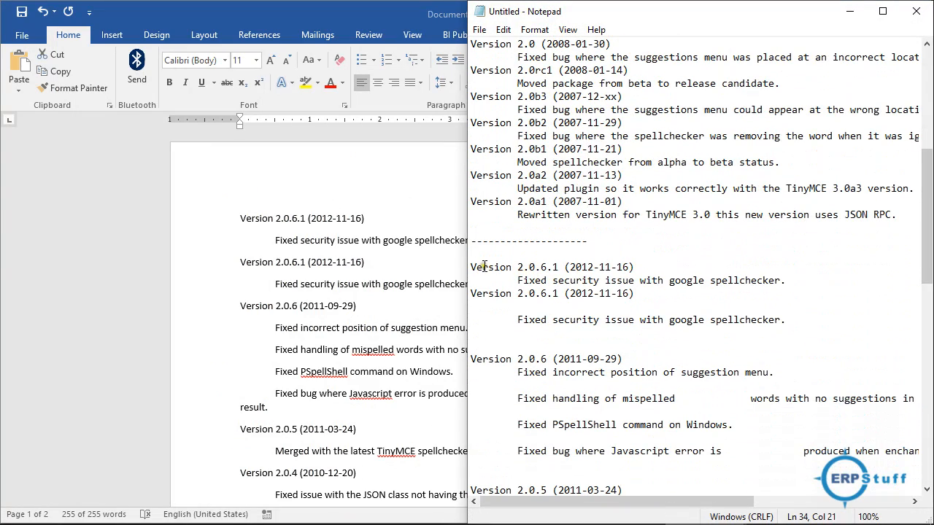
pyautogui.moveTo(471, 269); pyautogui.dragTo(725, 520)
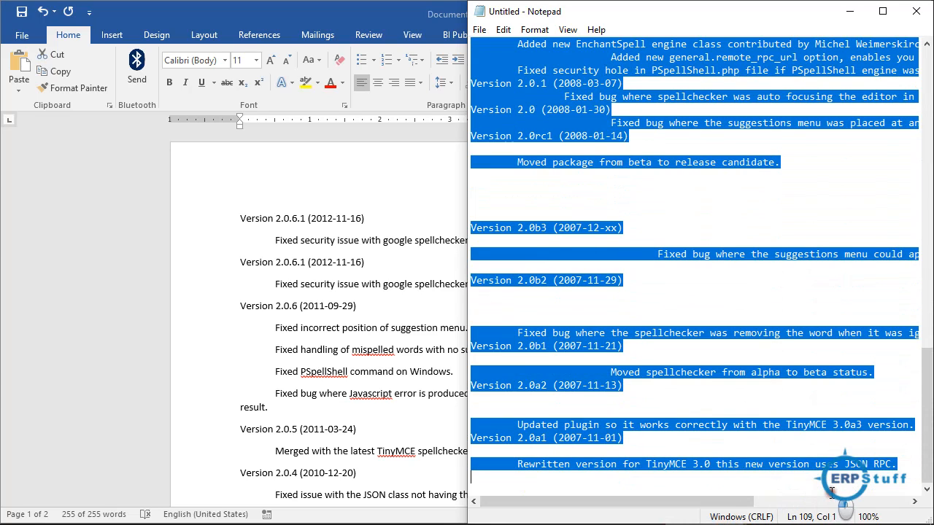
pyautogui.moveTo(928, 523)
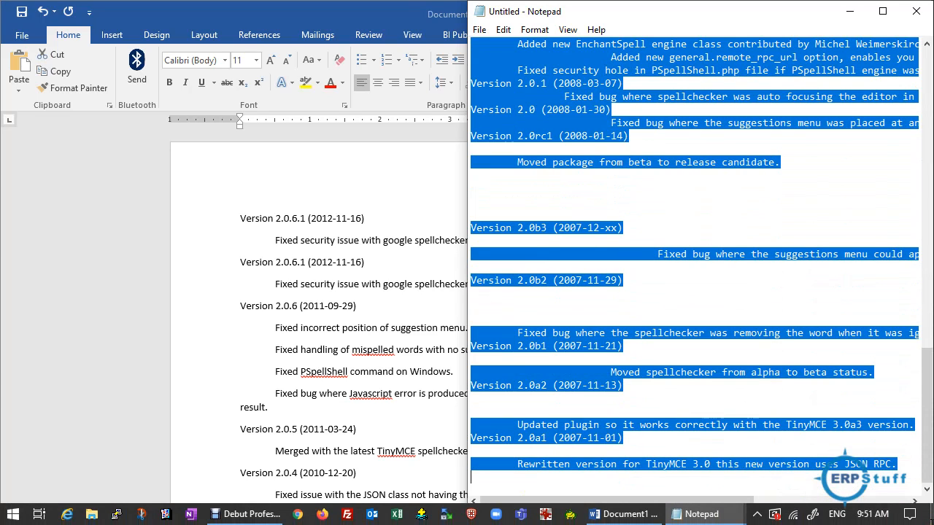
# Switch to Word and replace the entire document content with the copied messy changelog text.
pyautogui.click(380, 310)
pyautogui.hotkey('ctrl', 'a')
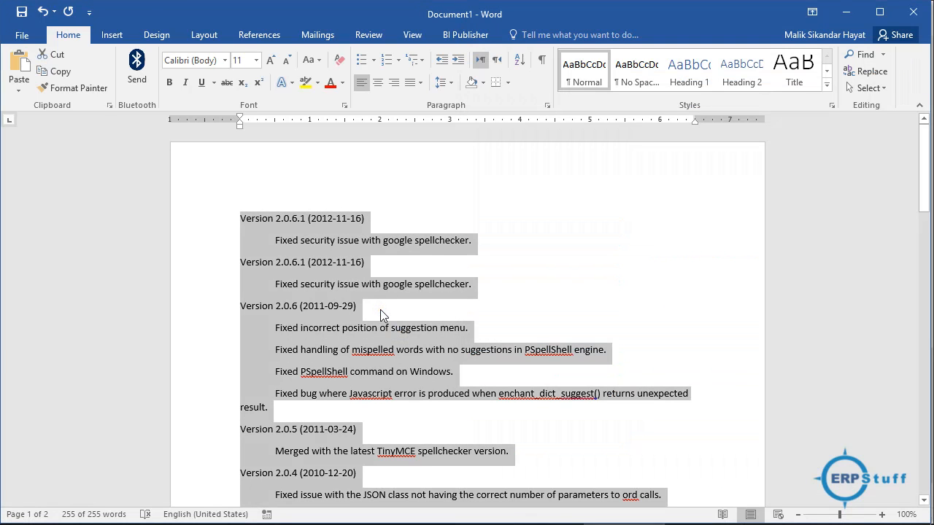
pyautogui.press('Delete')
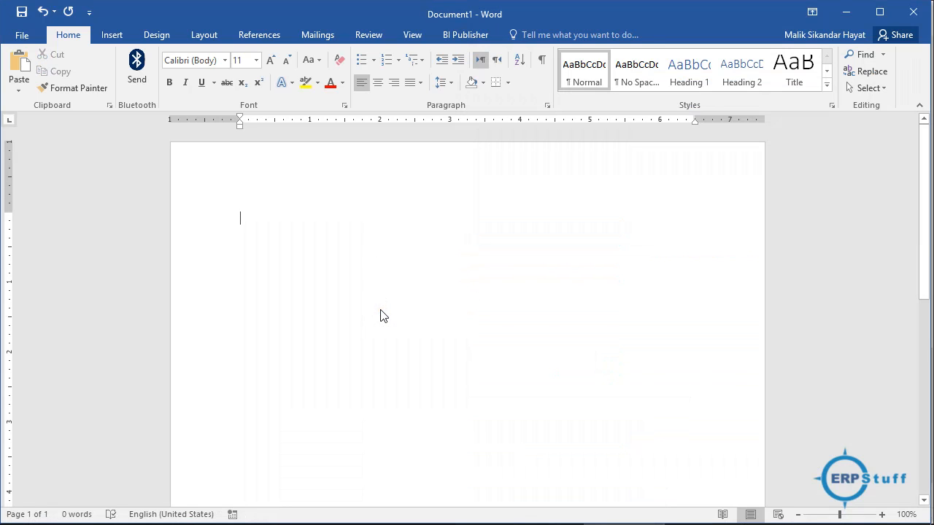
pyautogui.hotkey('ctrl', 'v')
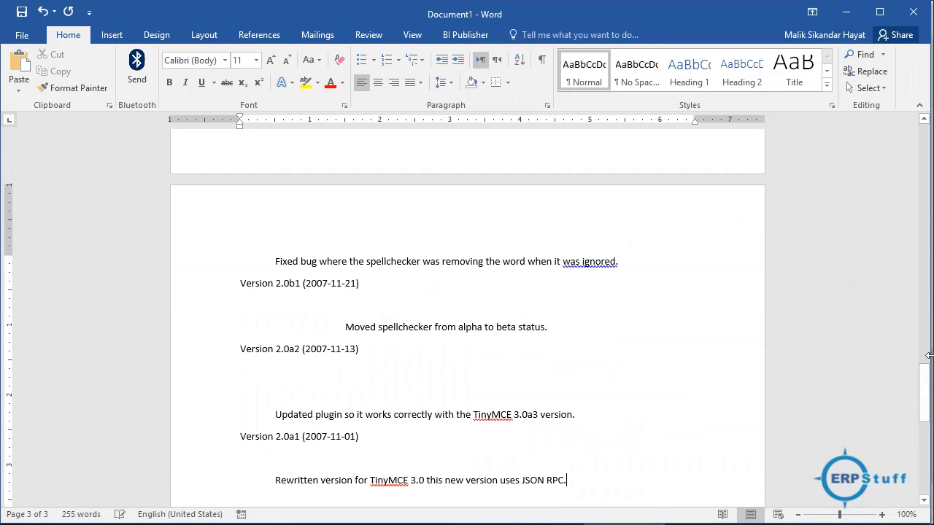
pyautogui.moveTo(927, 400); pyautogui.dragTo(927, 150)
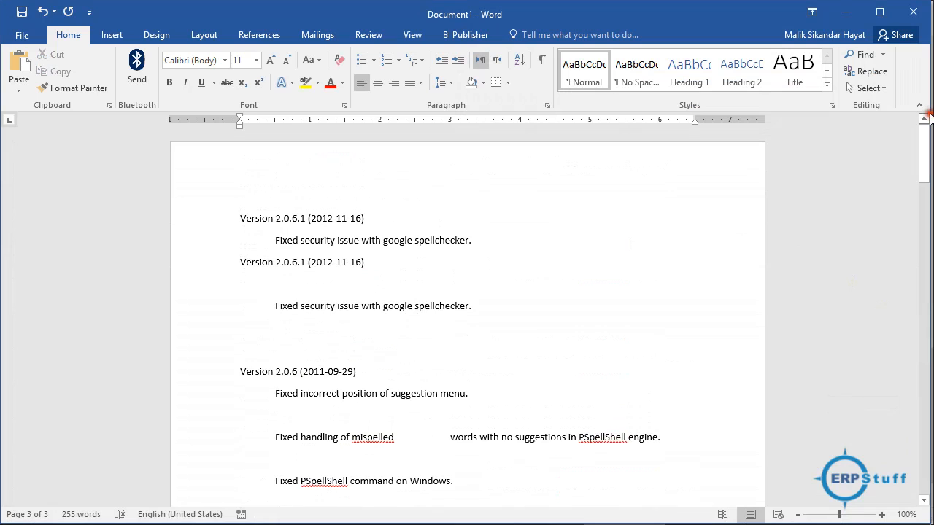
# Run the DataCleaningTraining macro from the start of the document, end the interrupted run and review the resulting text.
pyautogui.click(241, 217)
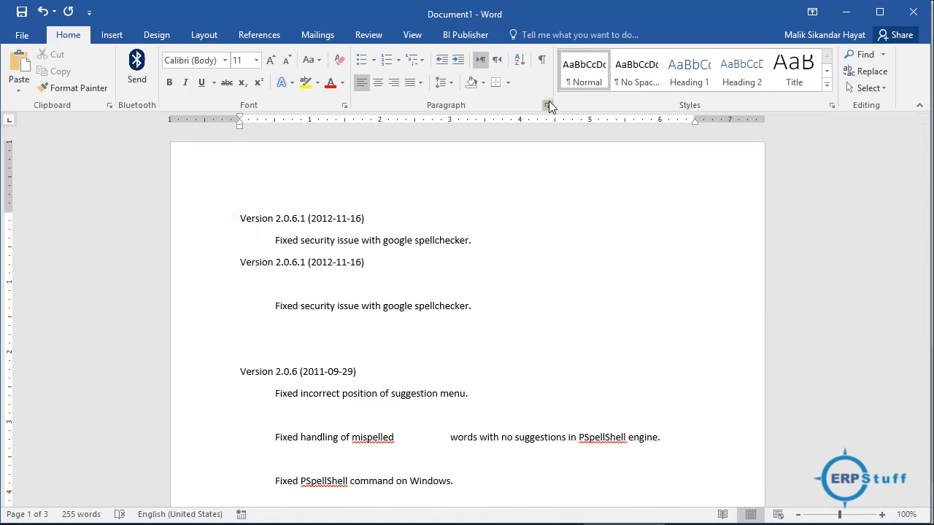
pyautogui.click(408, 35)
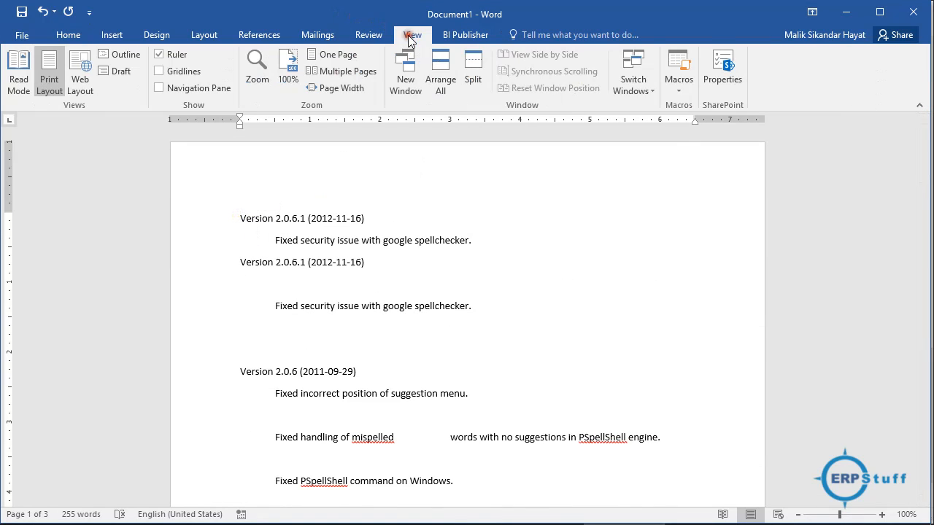
pyautogui.click(681, 91)
pyautogui.click(707, 107)
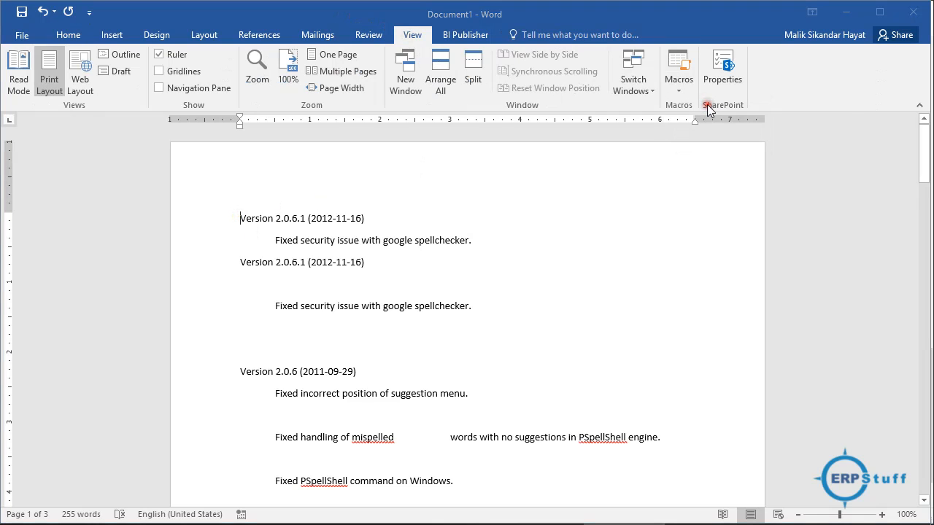
pyautogui.click(564, 145)
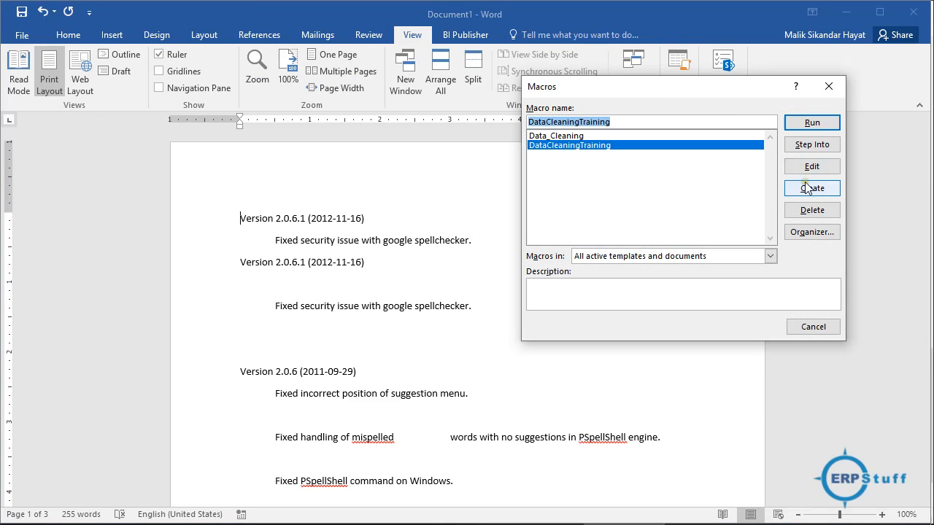
pyautogui.click(817, 126)
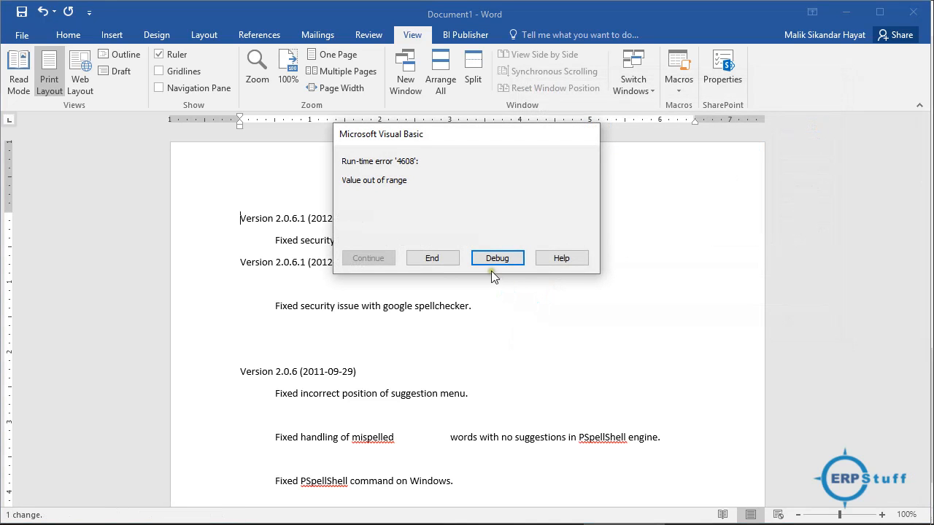
pyautogui.click(432, 259)
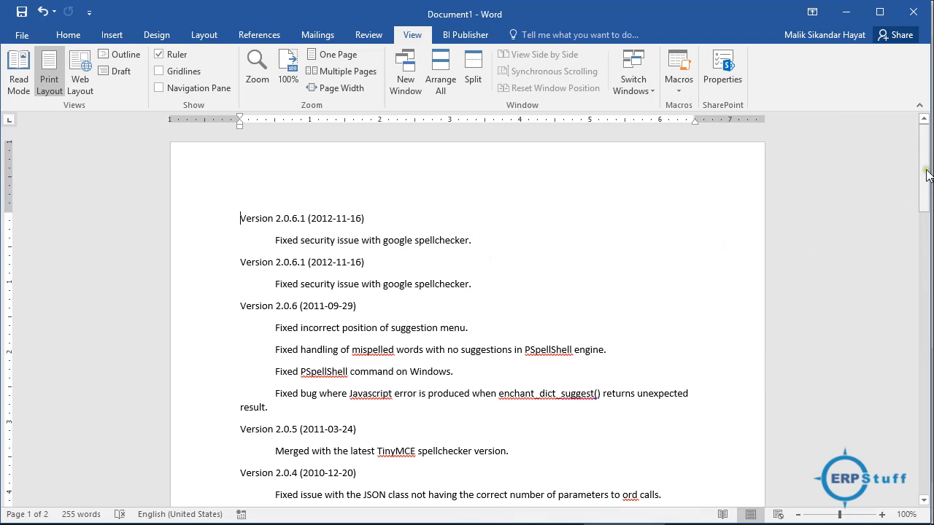
pyautogui.moveTo(928, 175); pyautogui.dragTo(929, 245)
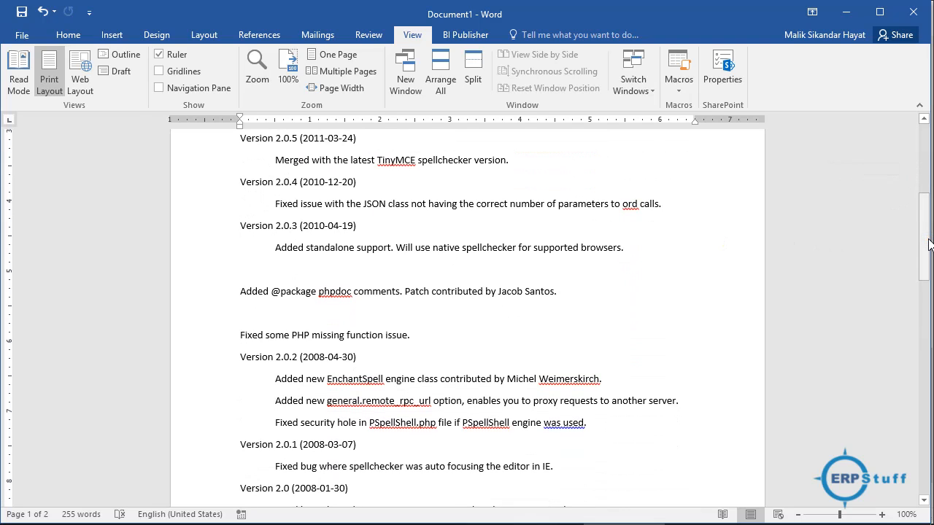
pyautogui.moveTo(930, 244); pyautogui.dragTo(931, 171)
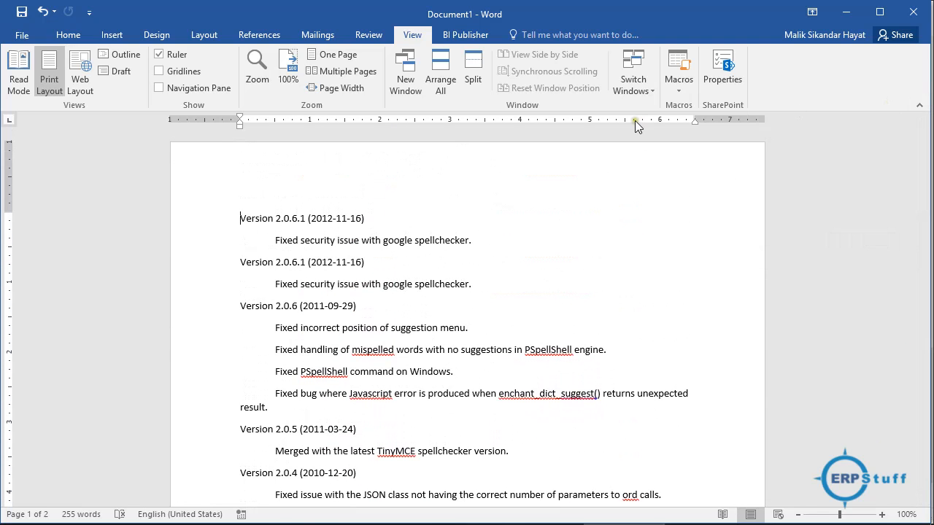